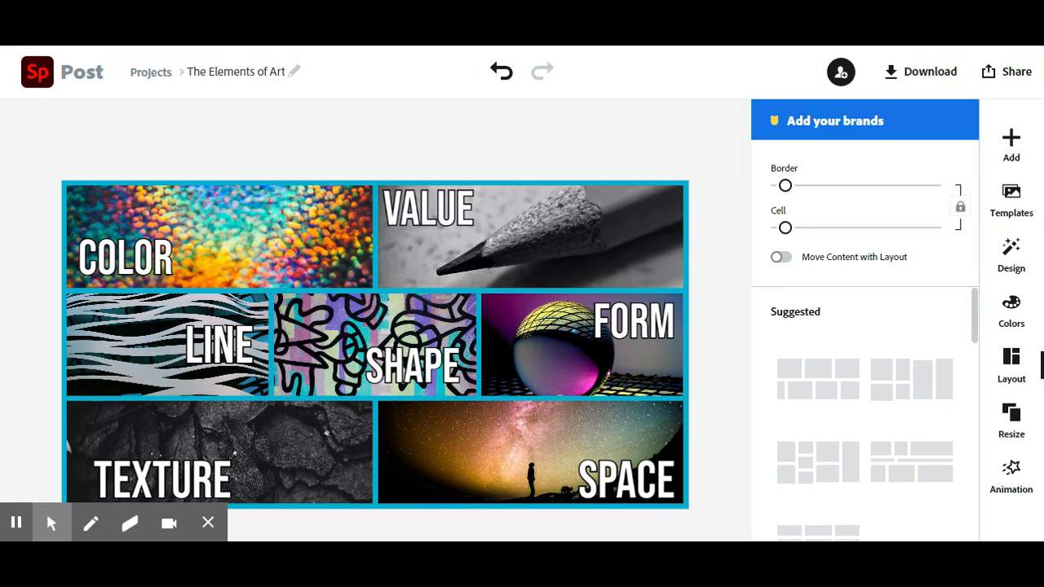
# Step: Examine the individual photo cells of the finished Elements of Art collage
pyautogui.moveTo(705, 274); pyautogui.dragTo(80, 410)
pyautogui.click(79, 411)
pyautogui.click(47, 410)
pyautogui.click(631, 270)
pyautogui.click(293, 266)
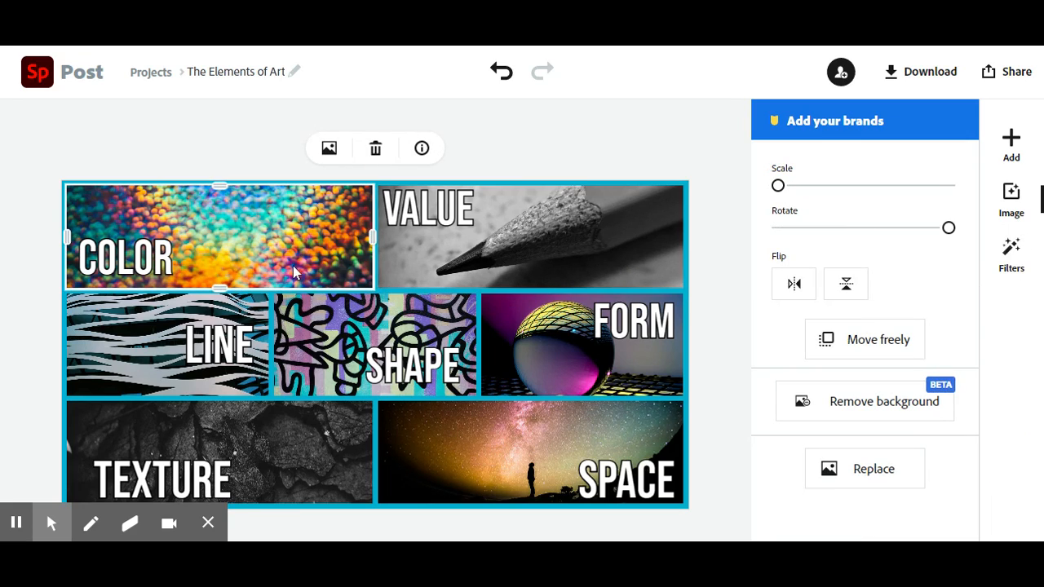
pyautogui.click(135, 353)
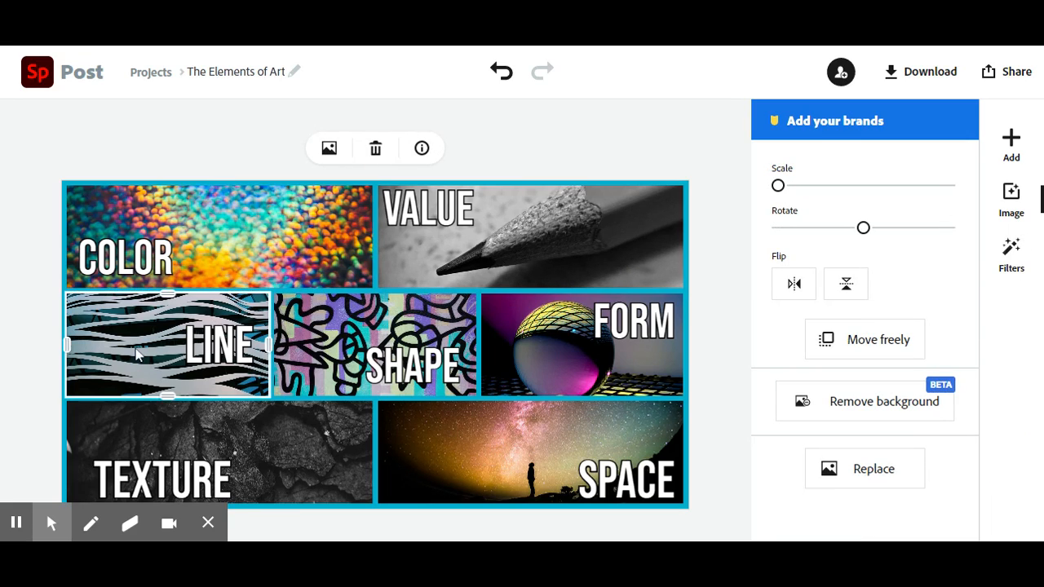
pyautogui.click(453, 341)
pyautogui.click(558, 343)
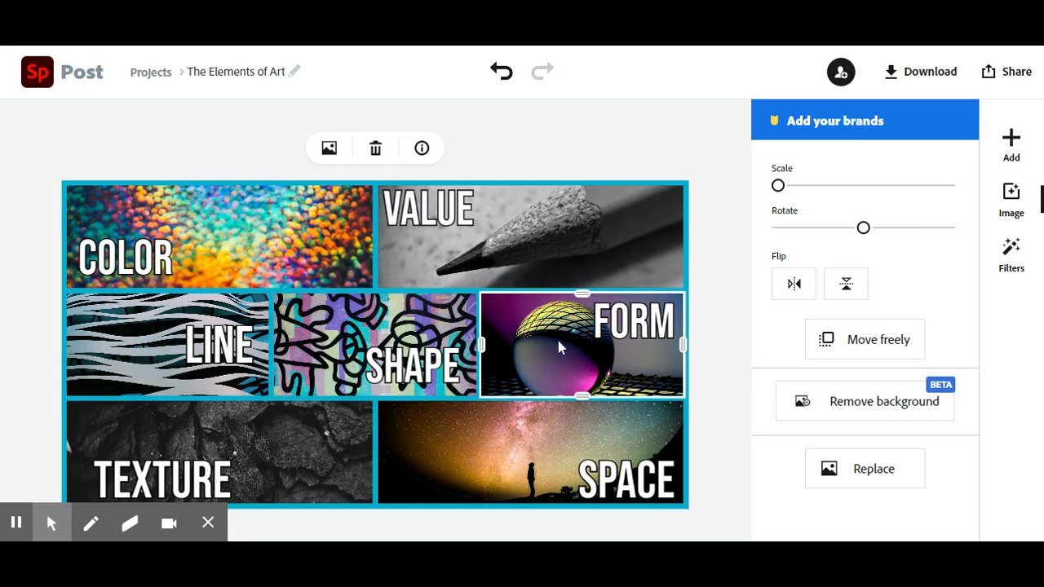
pyautogui.click(499, 450)
pyautogui.click(289, 478)
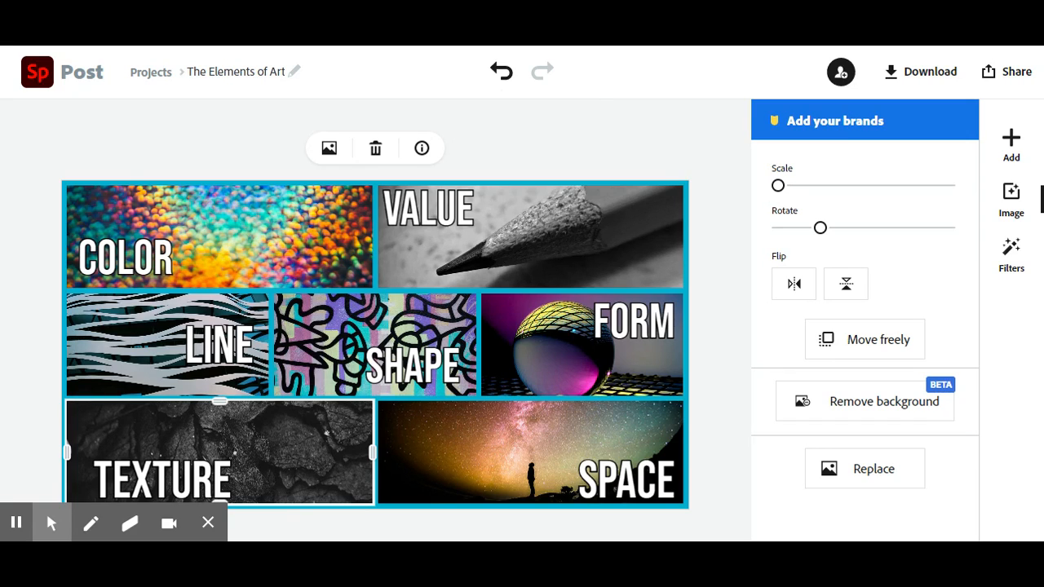
# Step: Create a new Collage project without choosing photos, using the Facebook size of 1200 x 628
pyautogui.click(34, 81)
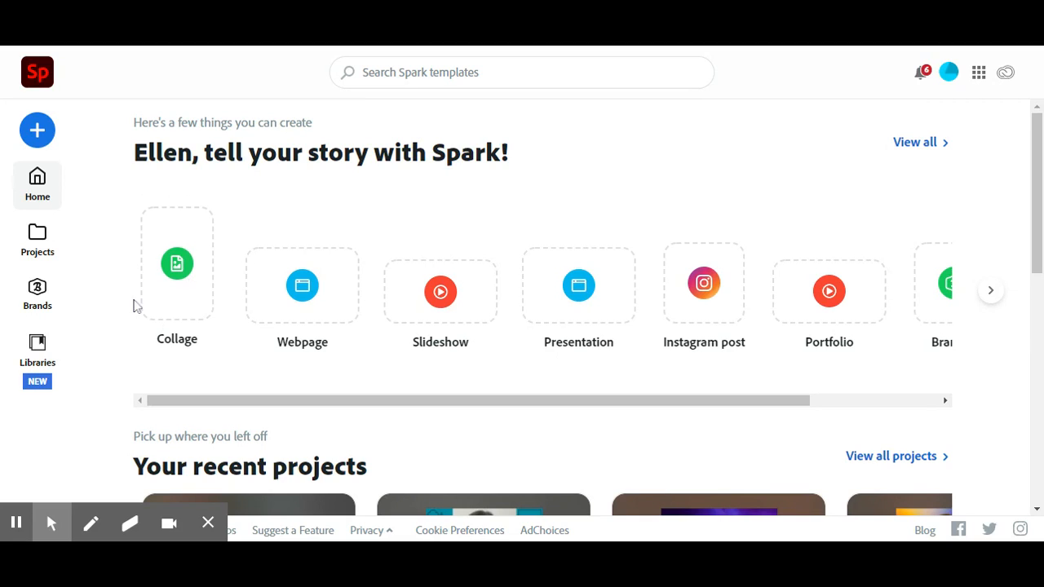
pyautogui.click(186, 281)
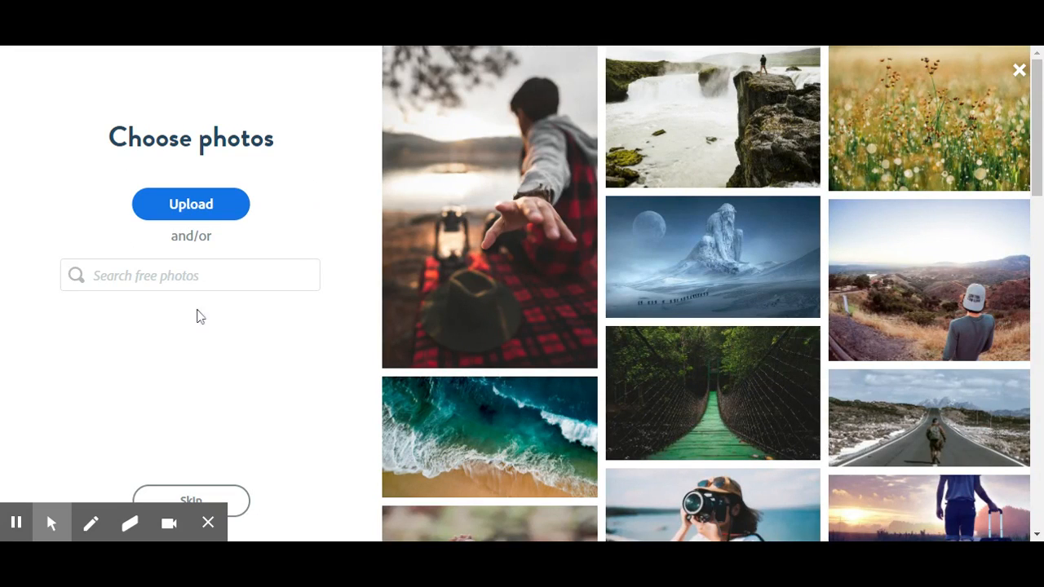
pyautogui.click(206, 499)
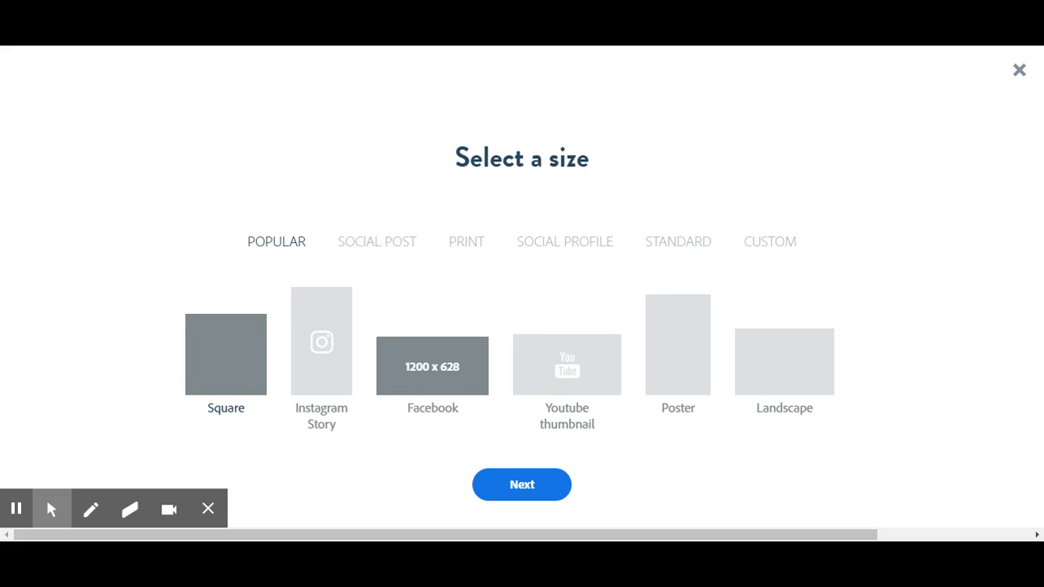
pyautogui.click(438, 383)
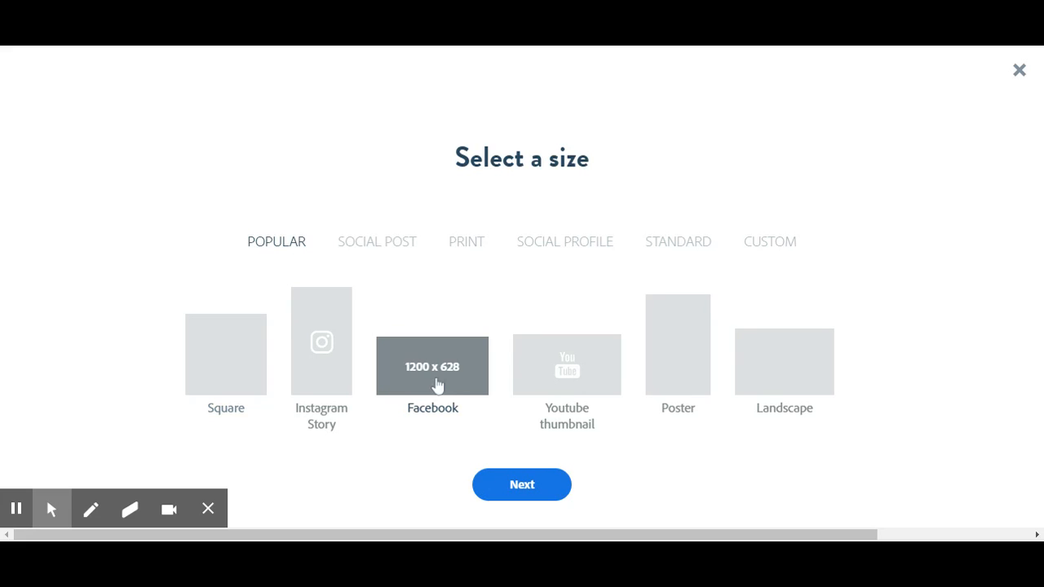
pyautogui.click(526, 493)
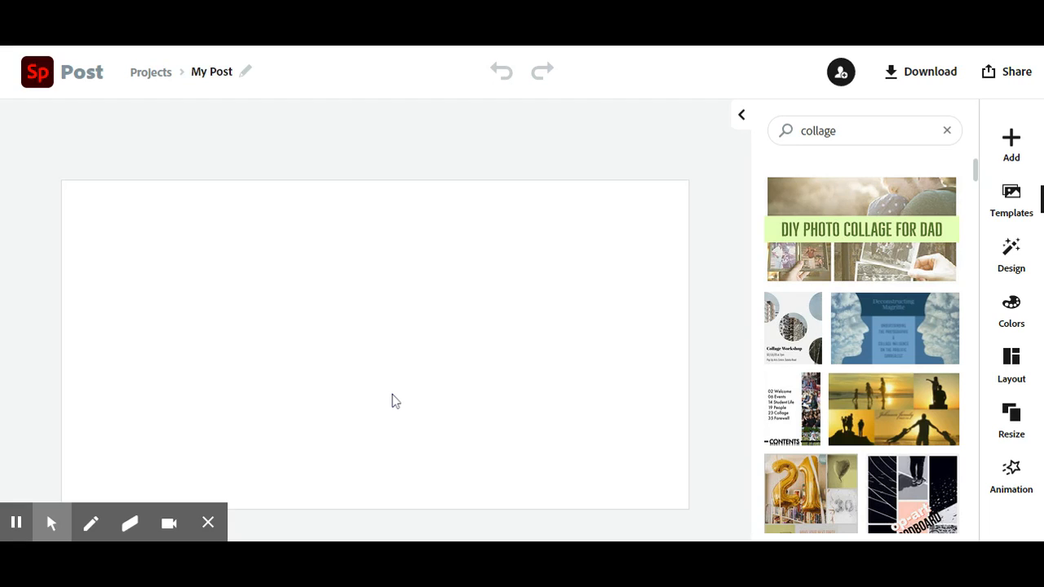
# Step: Rename the project as "The Elements of Art"
pyautogui.click(245, 71)
pyautogui.press('BackSpace')
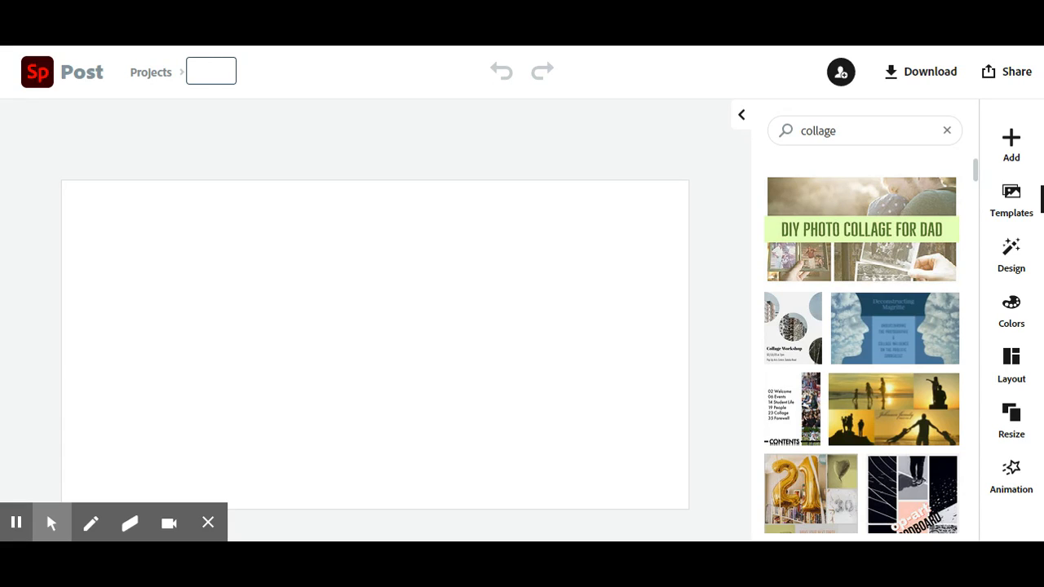
pyautogui.write('The Elements of Art')
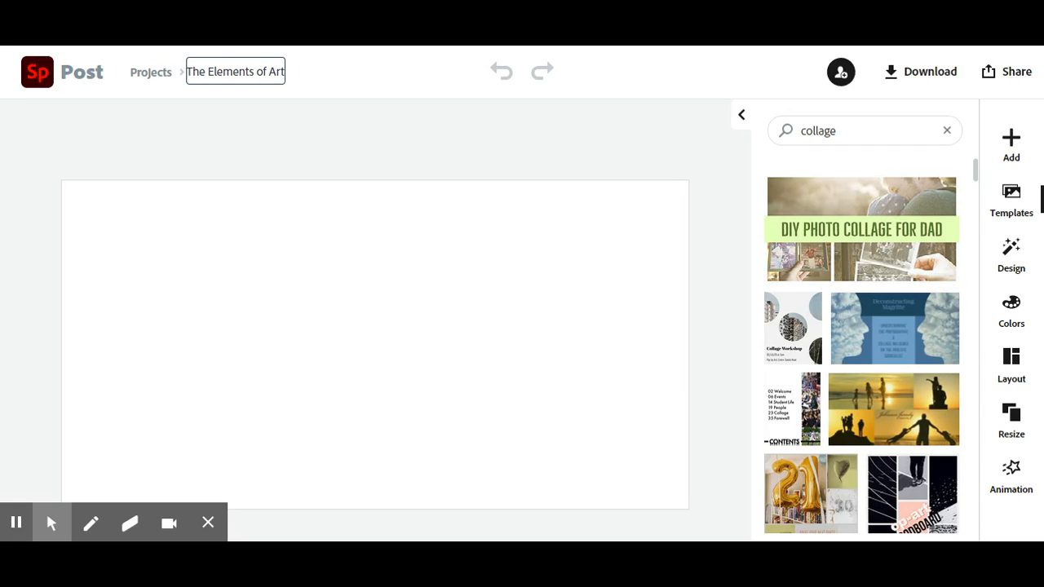
pyautogui.click(365, 155)
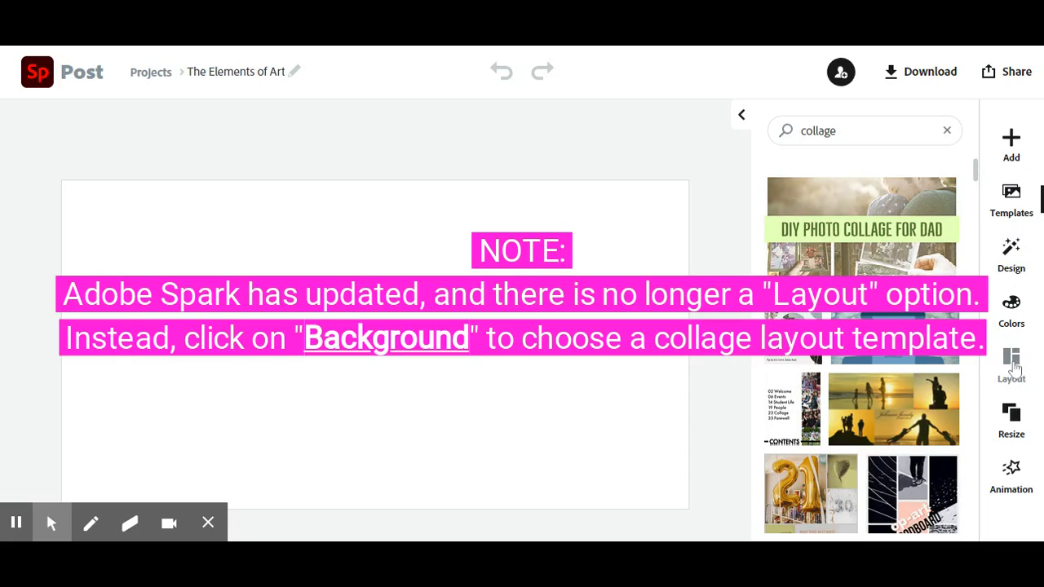
# Step: Apply the seven-cell grid layout with rows of two, three and two cells, and thicken its border and cell spacing slightly
pyautogui.click(1013, 363)
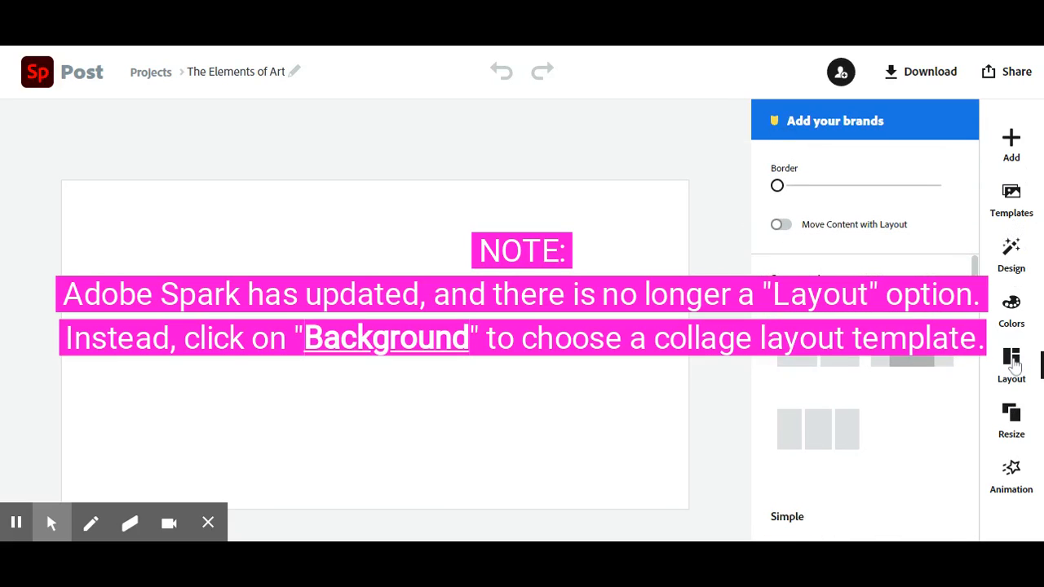
pyautogui.scroll(-5, 905, 392)
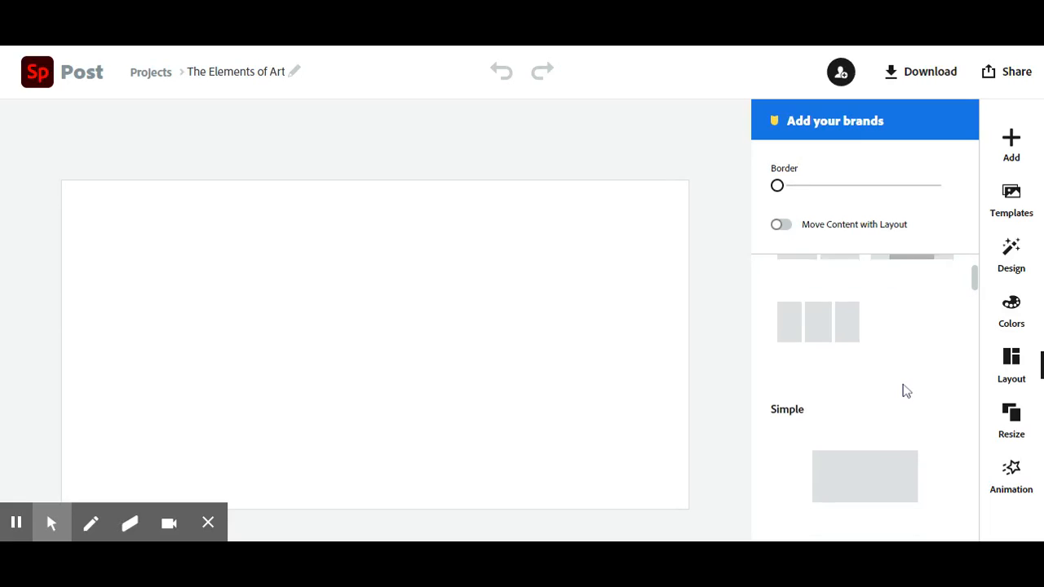
pyautogui.scroll(-5, 906, 392)
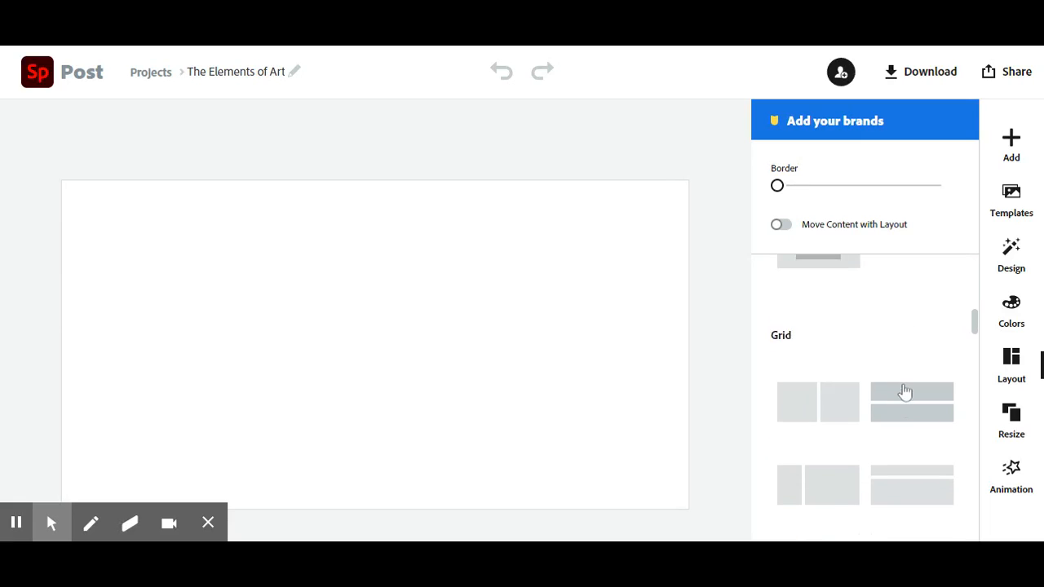
pyautogui.scroll(-5, 905, 392)
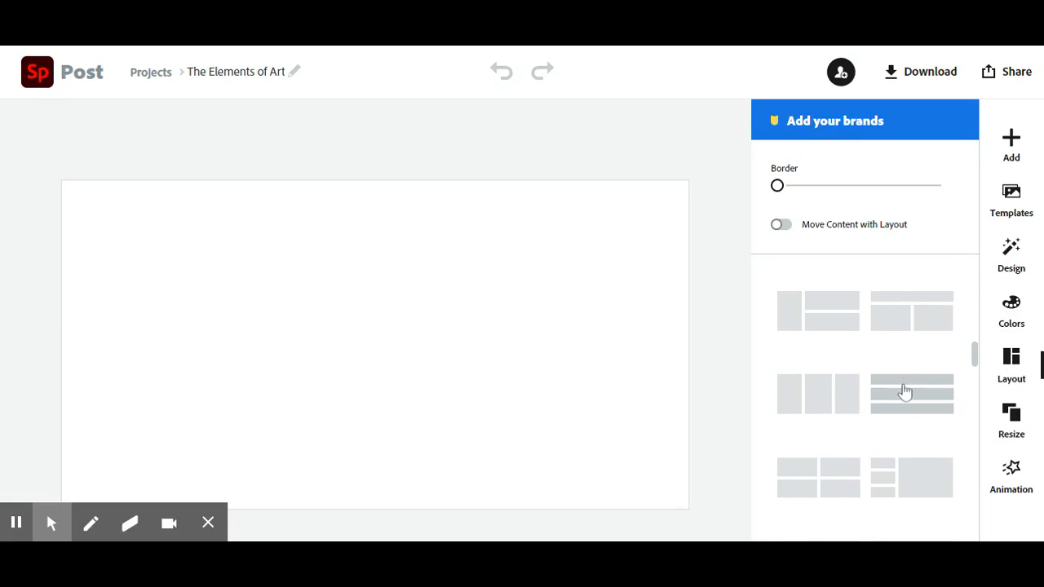
pyautogui.scroll(-5, 905, 393)
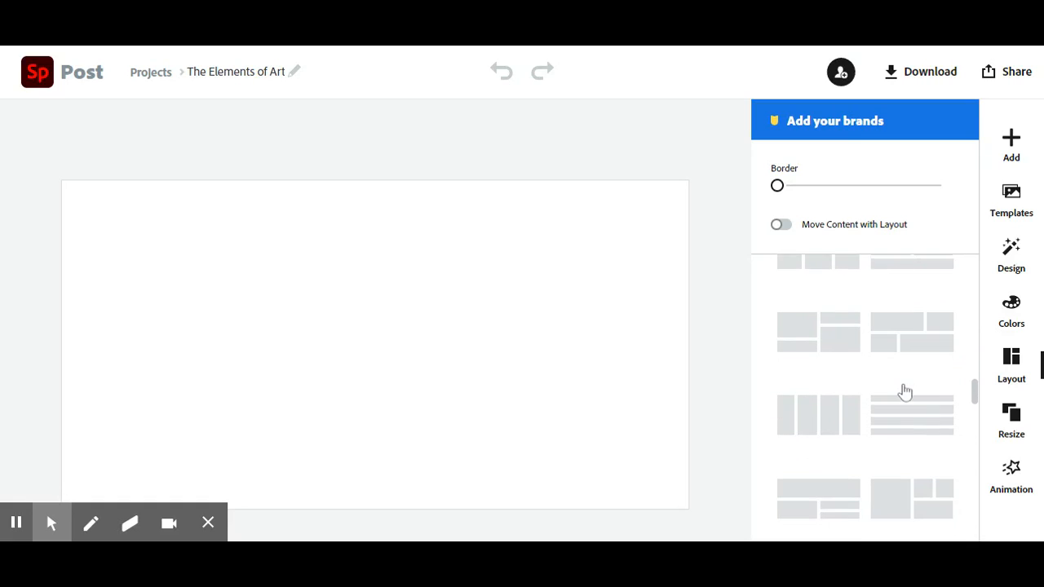
pyautogui.scroll(-5, 905, 392)
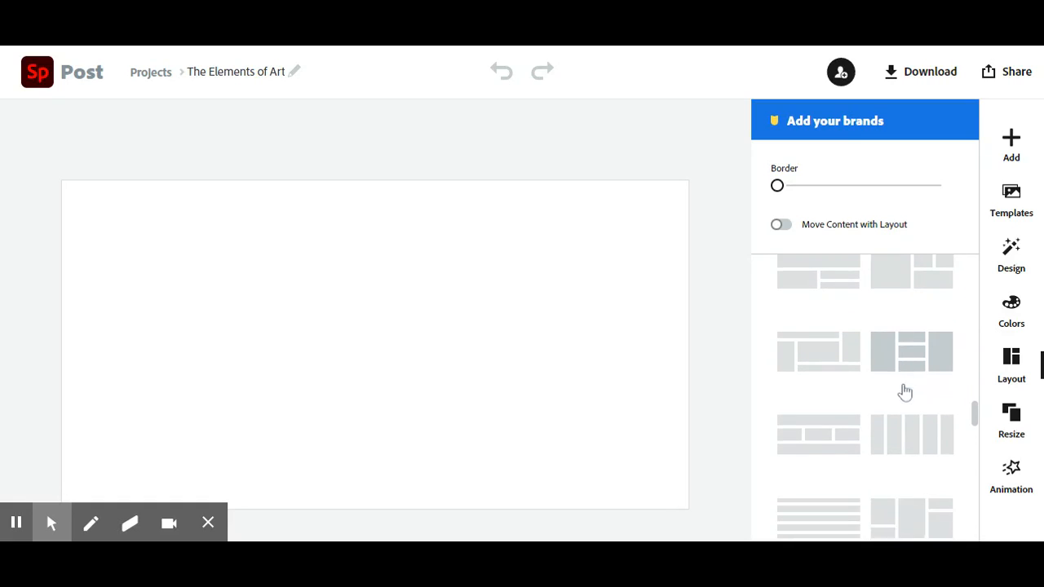
pyautogui.scroll(-5, 905, 392)
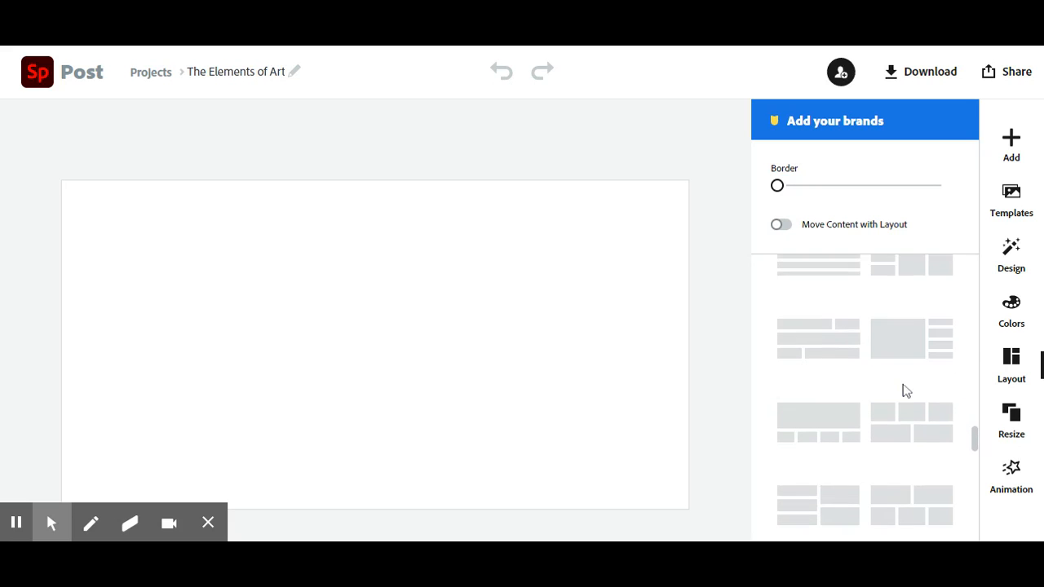
pyautogui.scroll(-5, 905, 392)
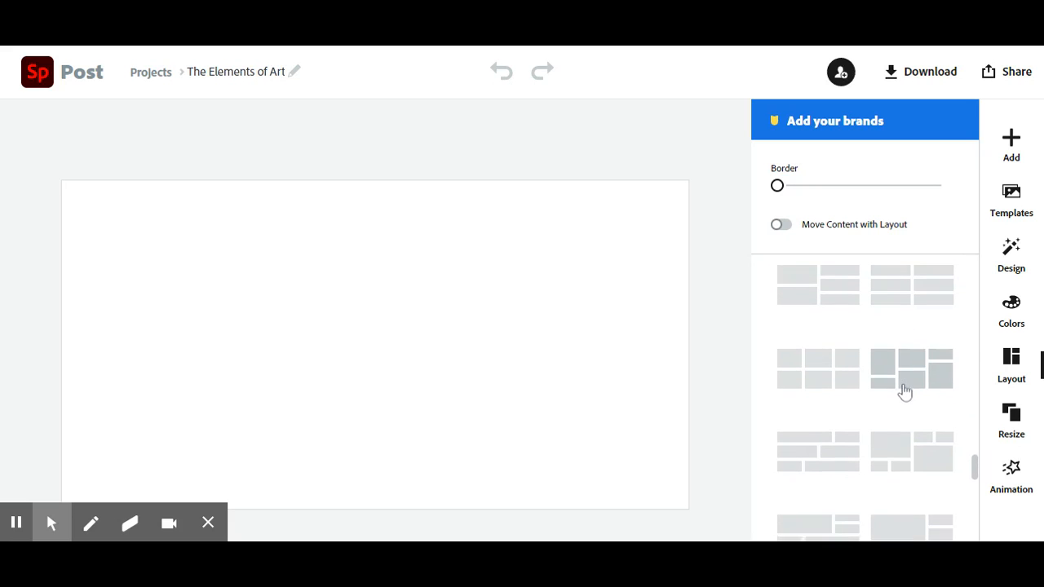
pyautogui.scroll(-5, 906, 392)
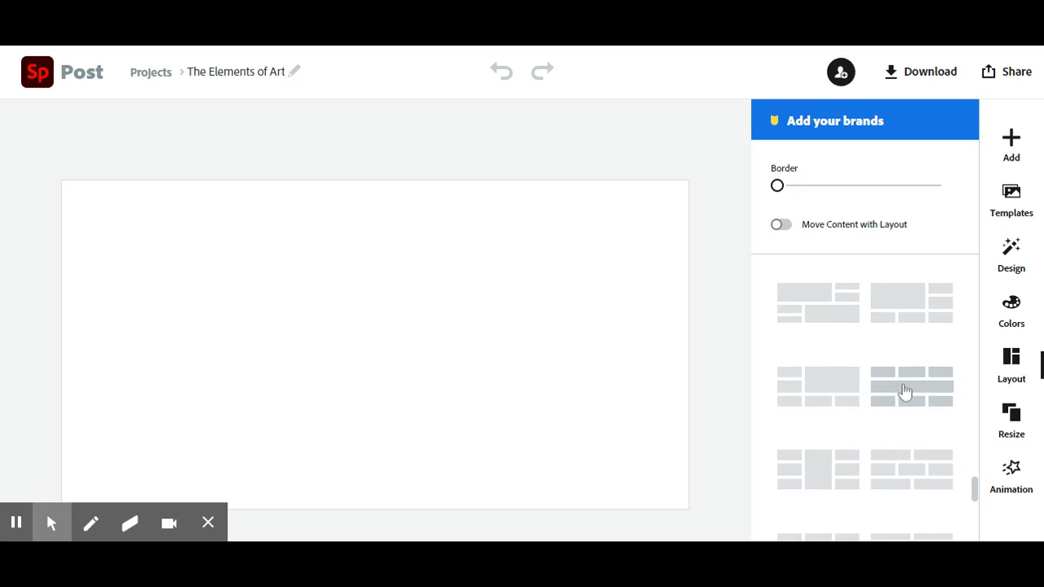
pyautogui.scroll(-5, 905, 392)
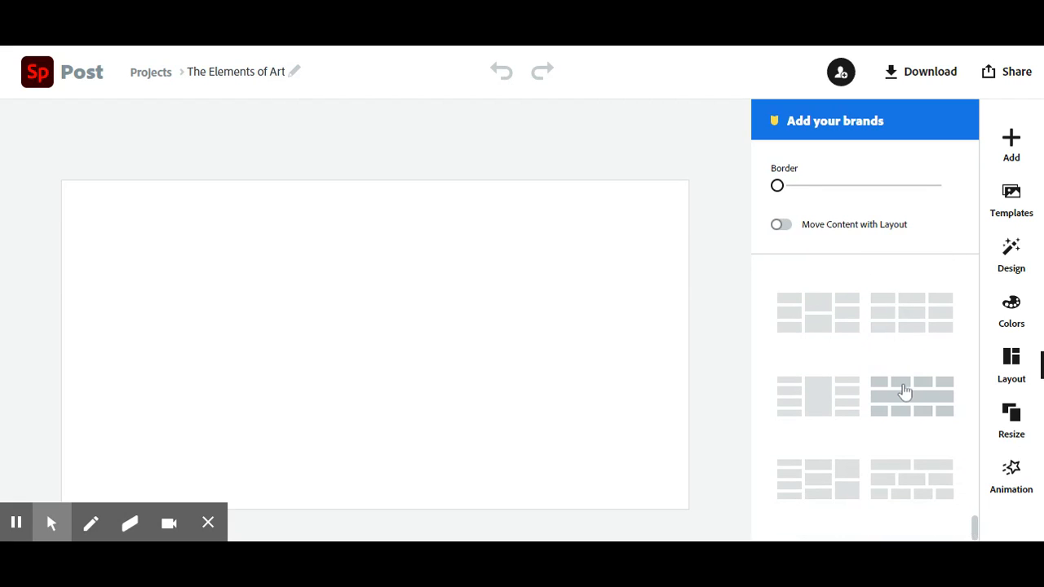
pyautogui.scroll(5, 906, 392)
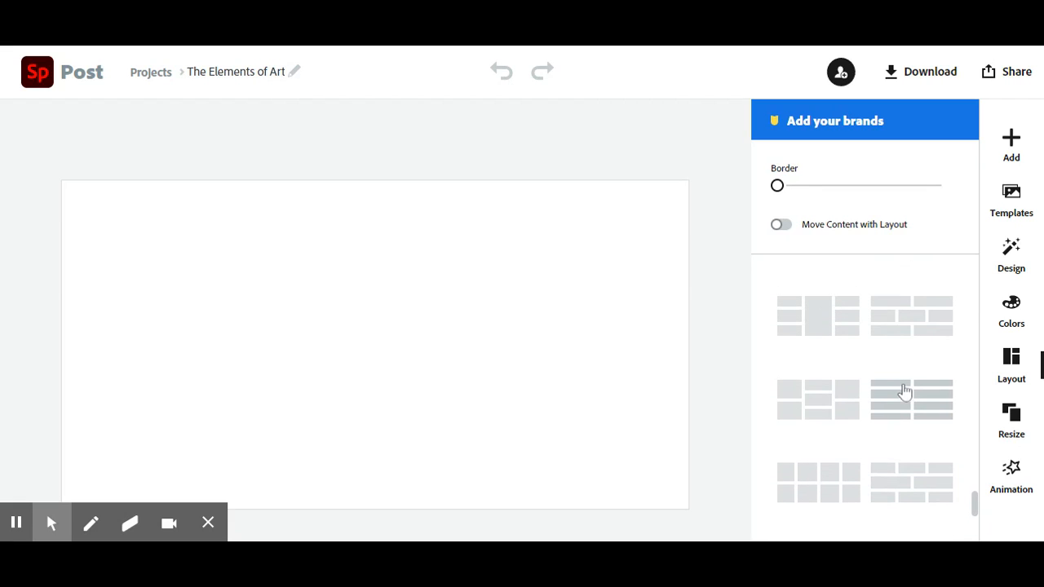
pyautogui.scroll(2, 906, 392)
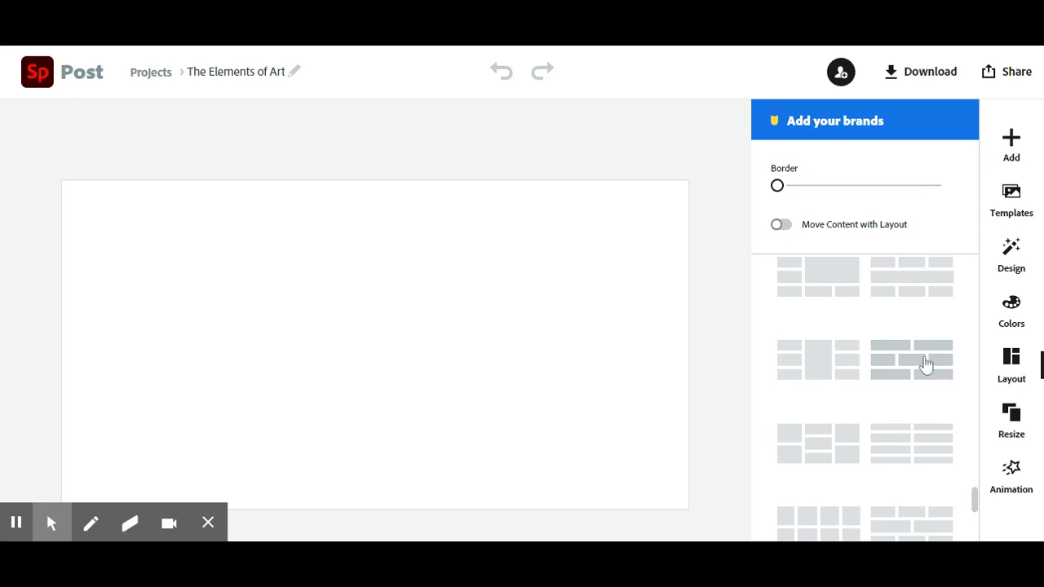
pyautogui.click(914, 374)
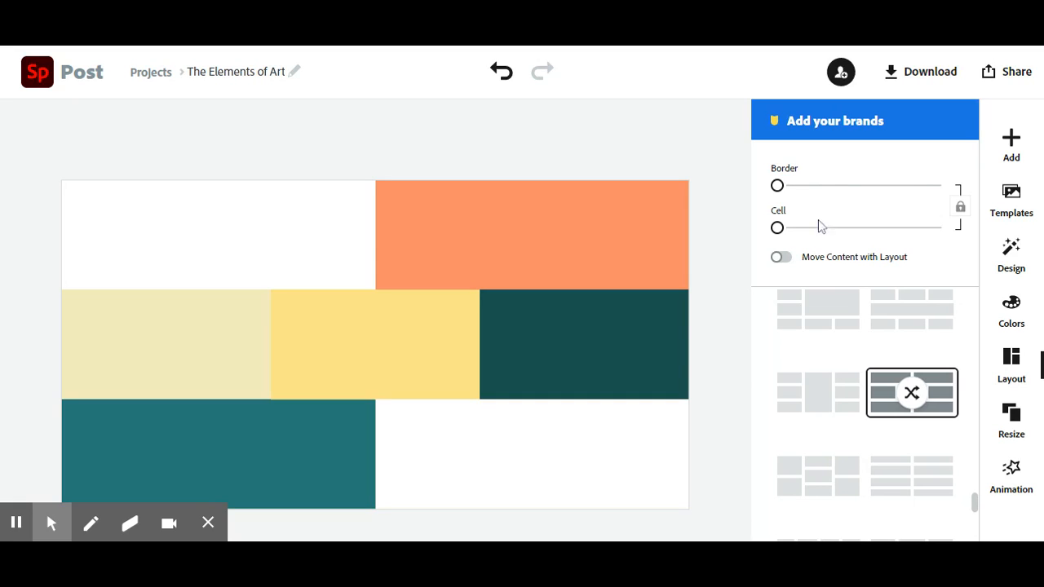
pyautogui.moveTo(779, 188)
pyautogui.mouseDown()
pyautogui.moveTo(836, 192)
pyautogui.moveTo(784, 199)
pyautogui.moveTo(794, 198)
pyautogui.mouseUp()
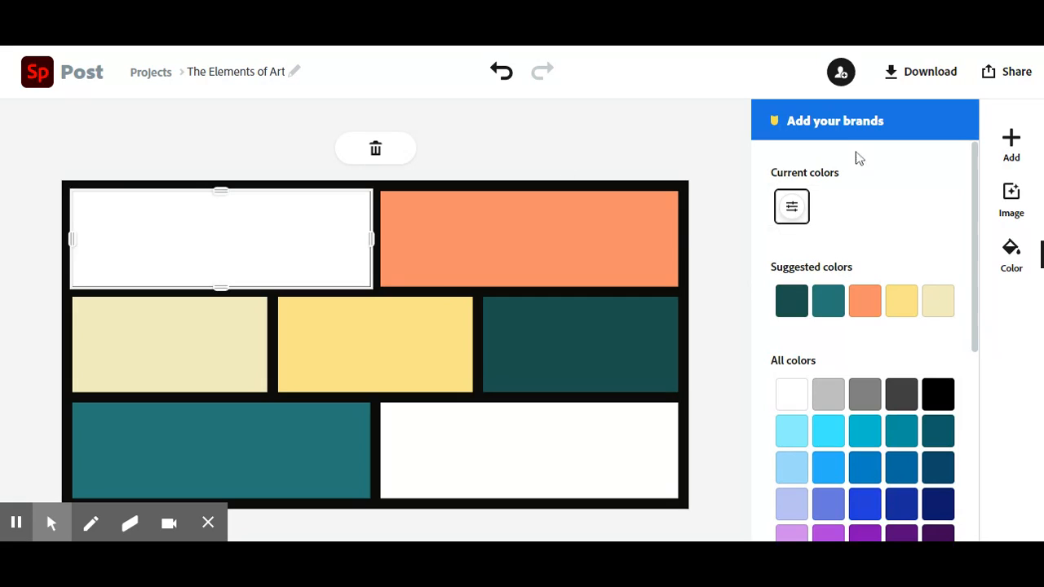
# Step: Start adding a photo to the collage's first cell and search the free photos for "color"
pyautogui.click(1011, 140)
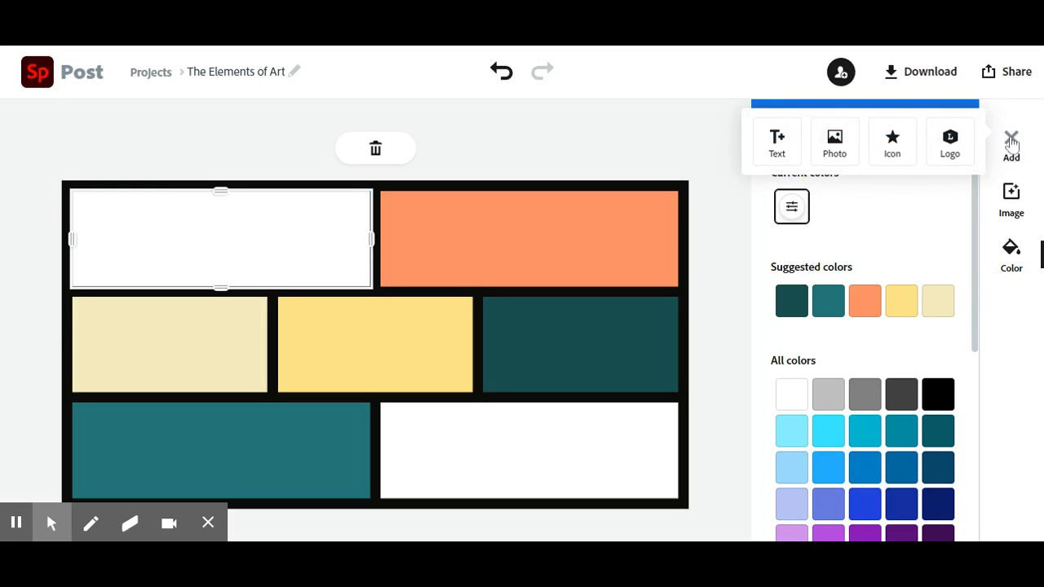
pyautogui.click(833, 146)
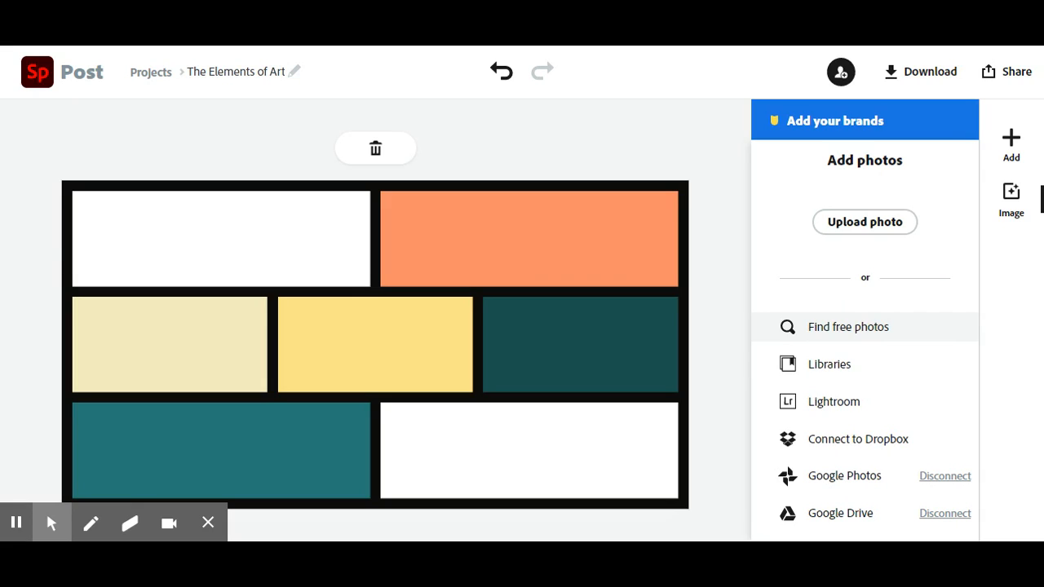
pyautogui.click(909, 331)
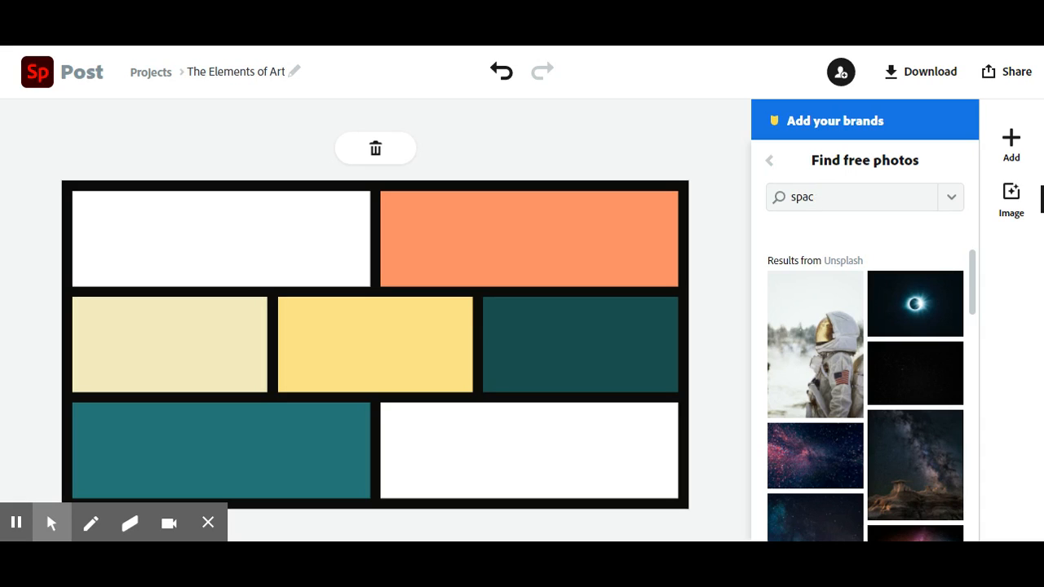
pyautogui.press('BackSpace')
pyautogui.press('BackSpace')
pyautogui.press('BackSpace')
pyautogui.press('BackSpace')
pyautogui.write('color')
pyautogui.press('Return')
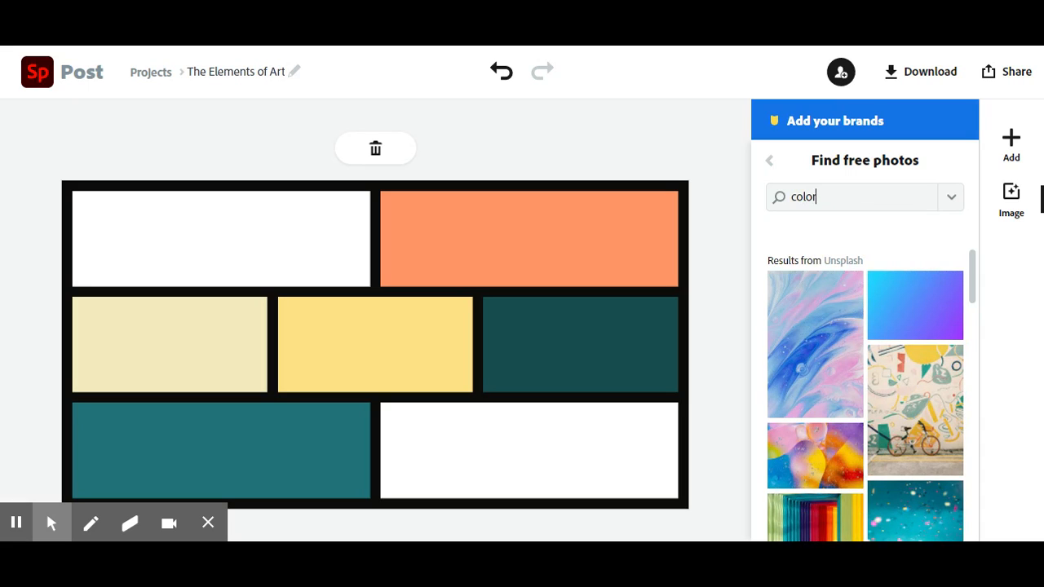
# Step: Browse the free photo results and refine the search to "color art"
pyautogui.scroll(-2, 900, 330)
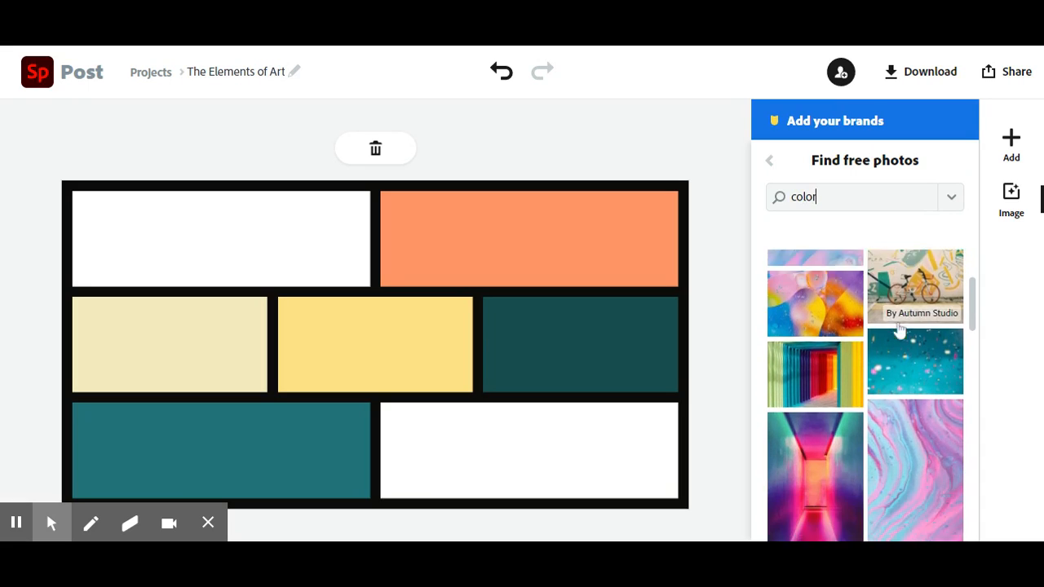
pyautogui.scroll(-5, 899, 331)
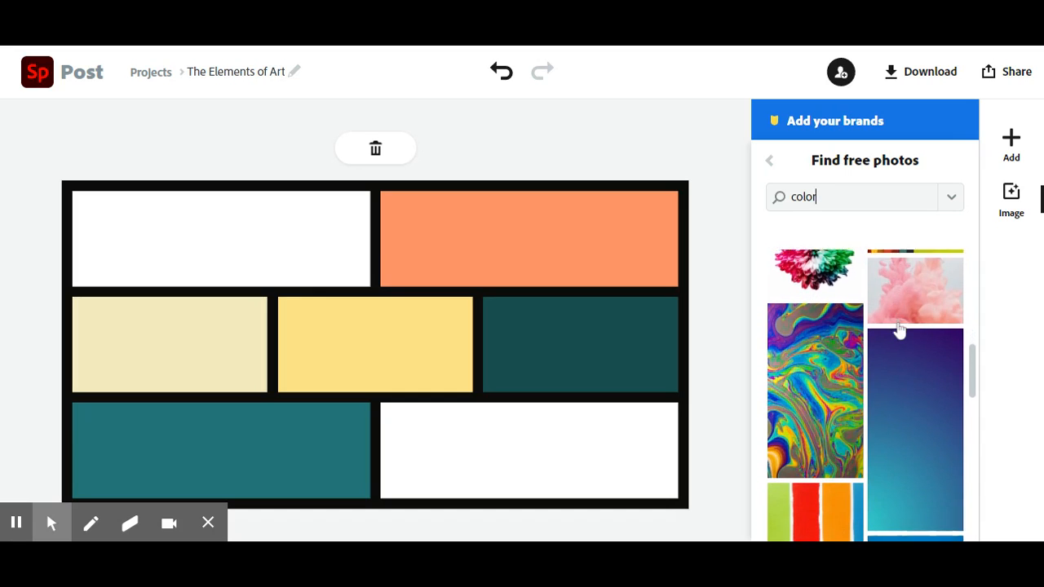
pyautogui.scroll(-5, 900, 330)
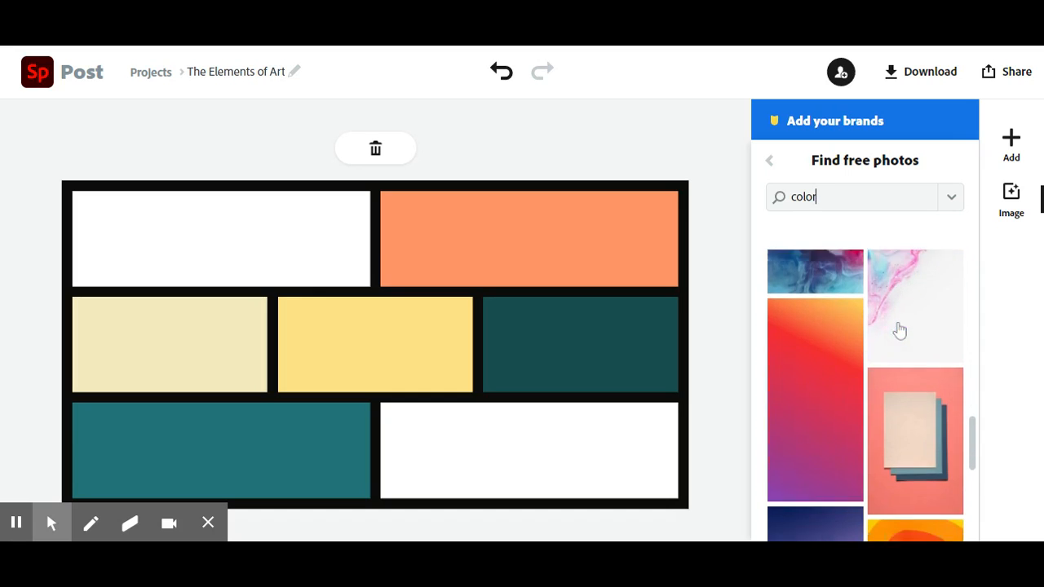
pyautogui.scroll(12, 899, 330)
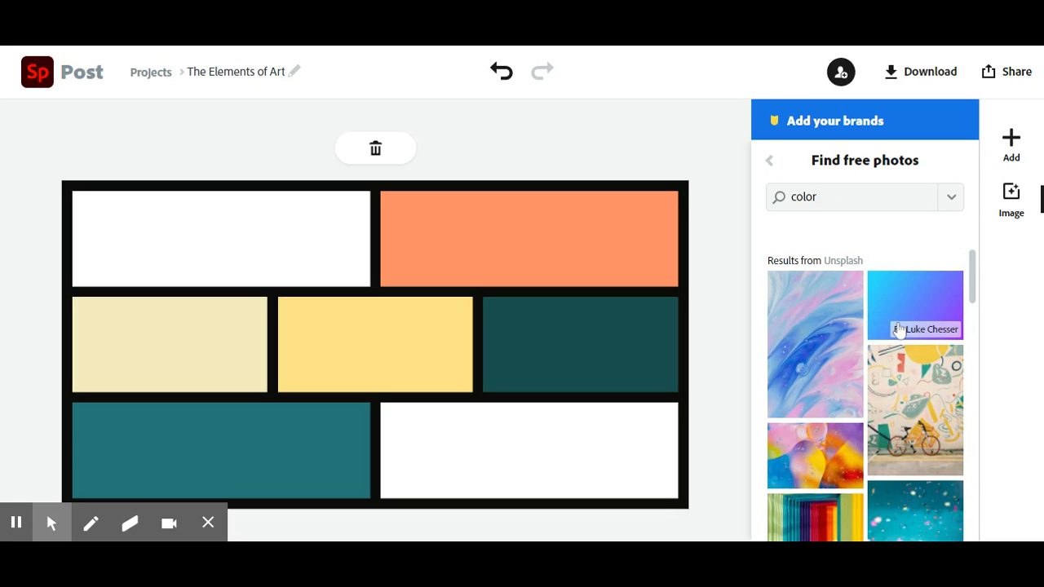
pyautogui.write('art')
pyautogui.press('Return')
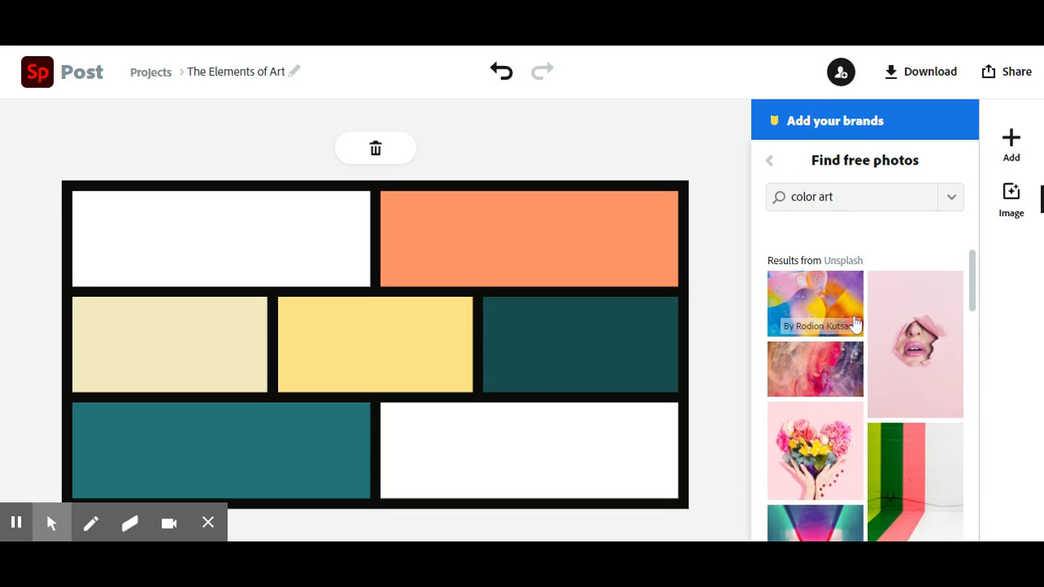
# Step: Refine the free photo search to "color abstract" and browse the results for a suitable photo
pyautogui.scroll(-10, 855, 324)
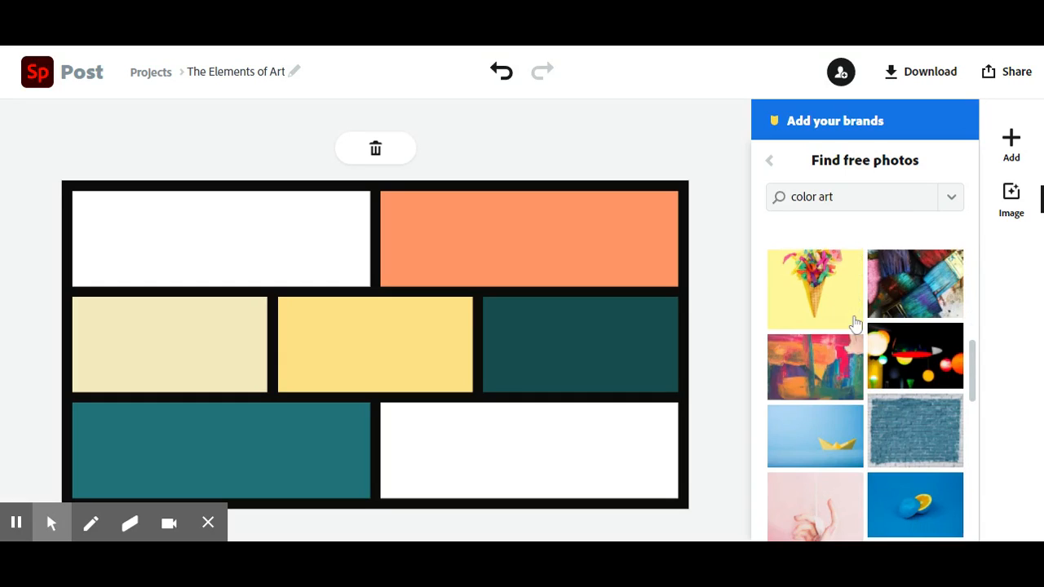
pyautogui.scroll(-2, 855, 325)
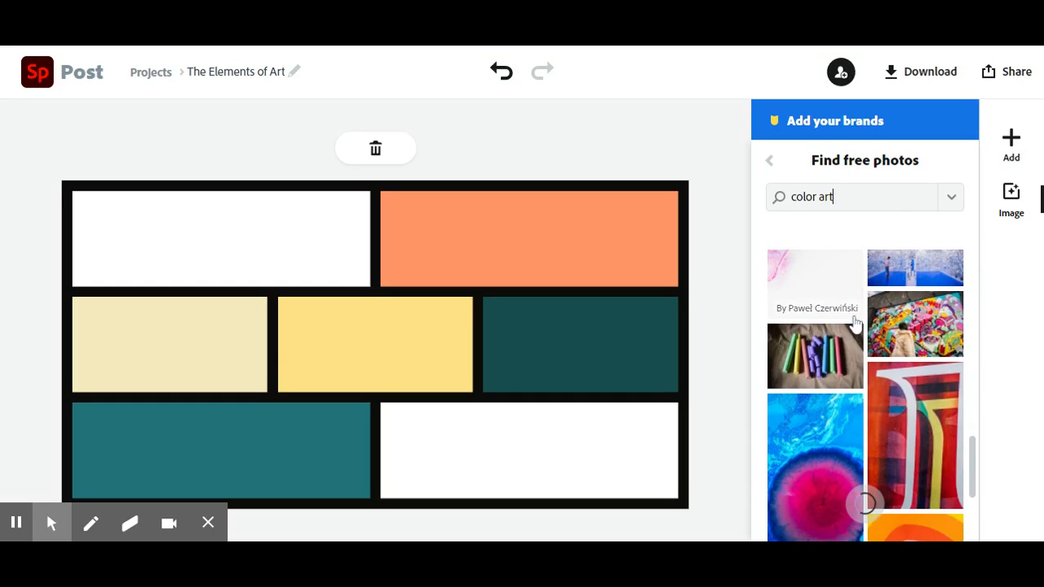
pyautogui.click(851, 206)
pyautogui.write('b')
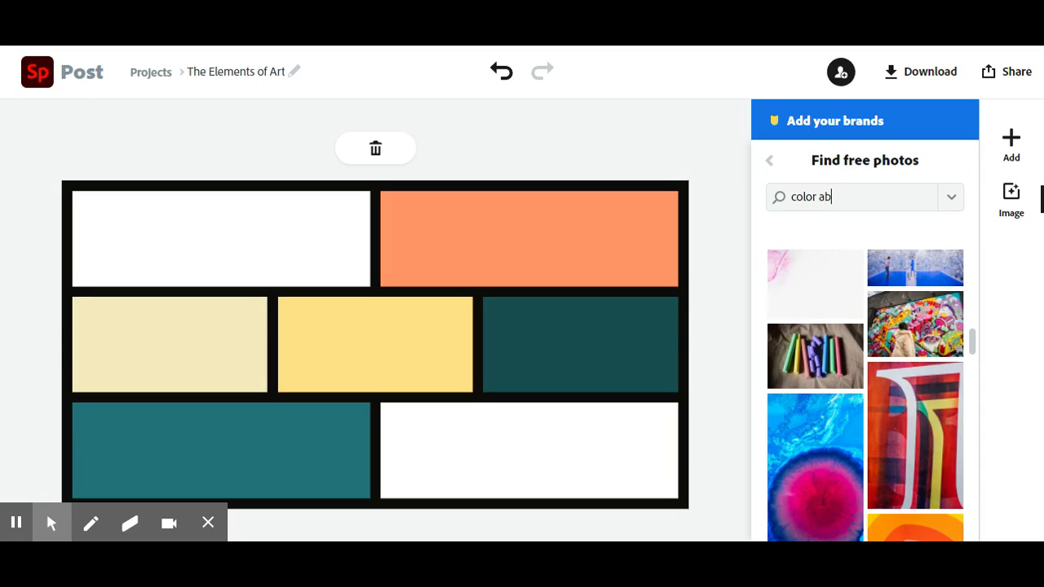
pyautogui.write('stract')
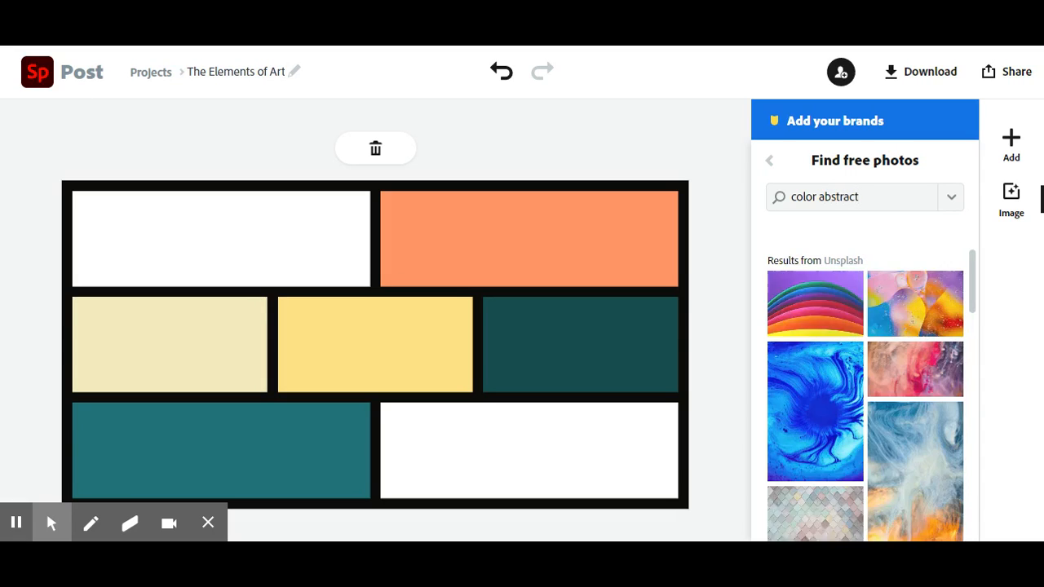
pyautogui.scroll(-5, 854, 420)
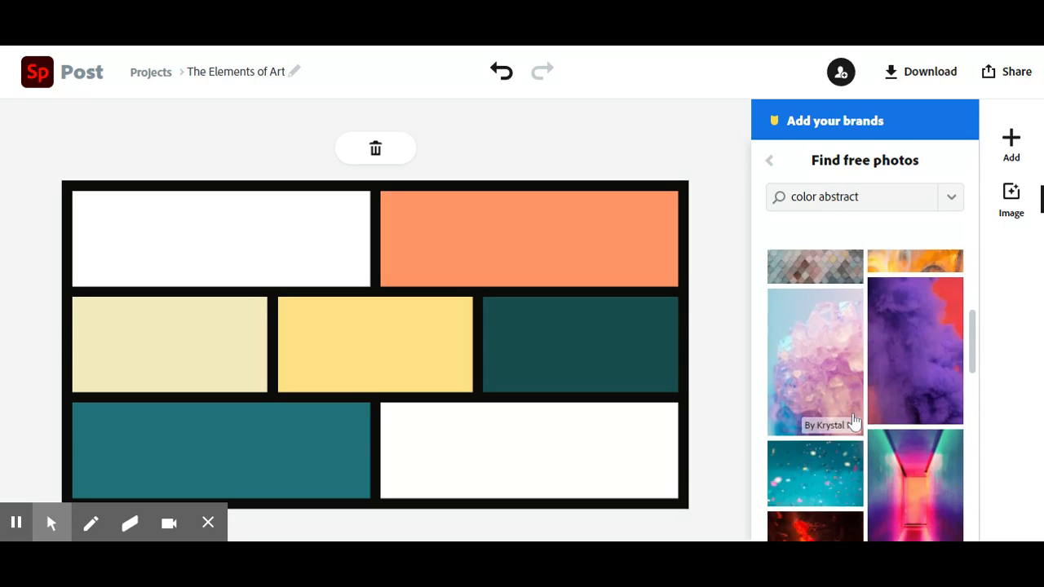
pyautogui.scroll(-6, 854, 420)
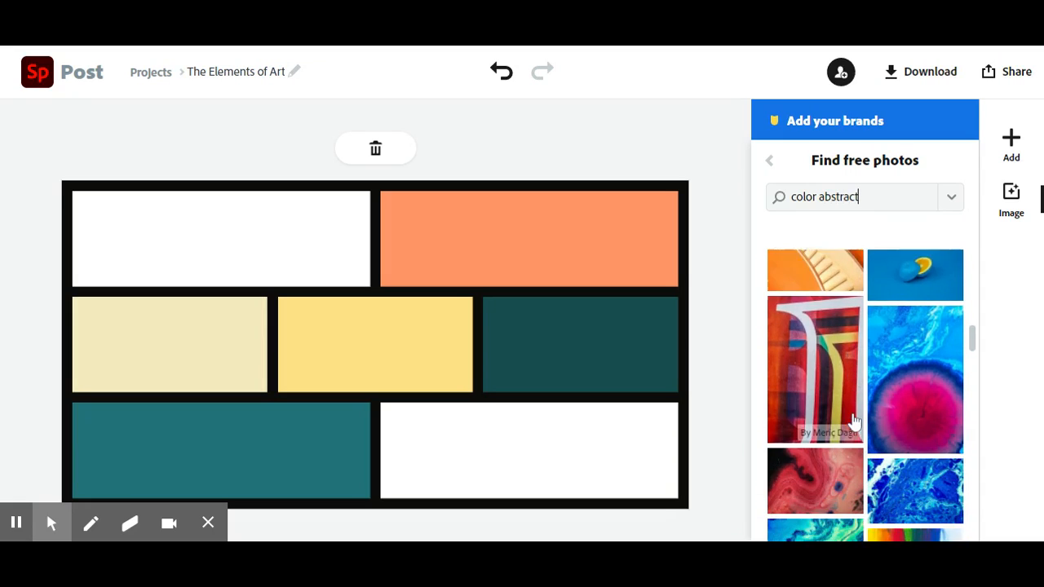
pyautogui.scroll(-5, 854, 420)
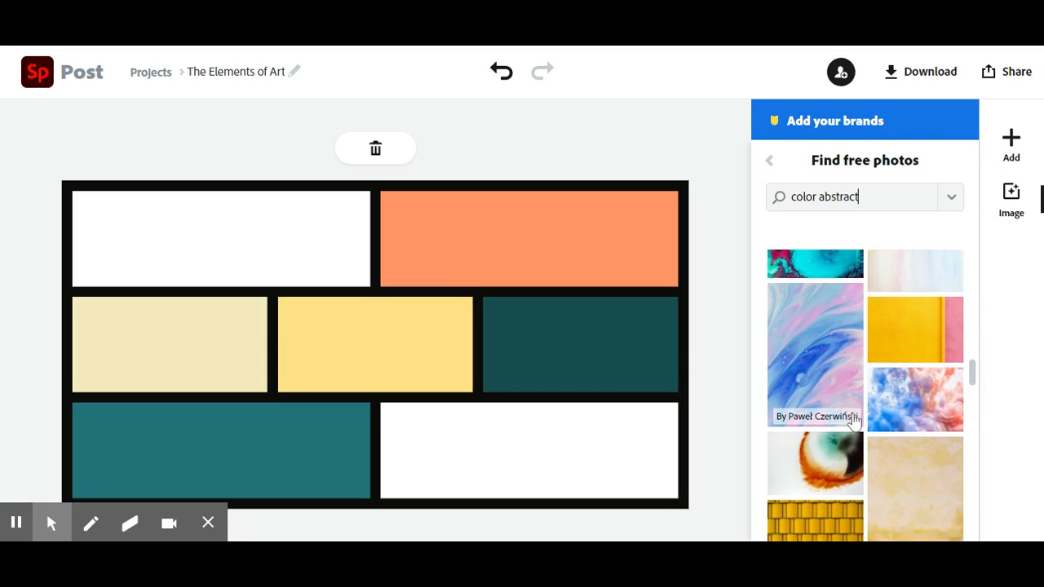
pyautogui.scroll(-3, 854, 420)
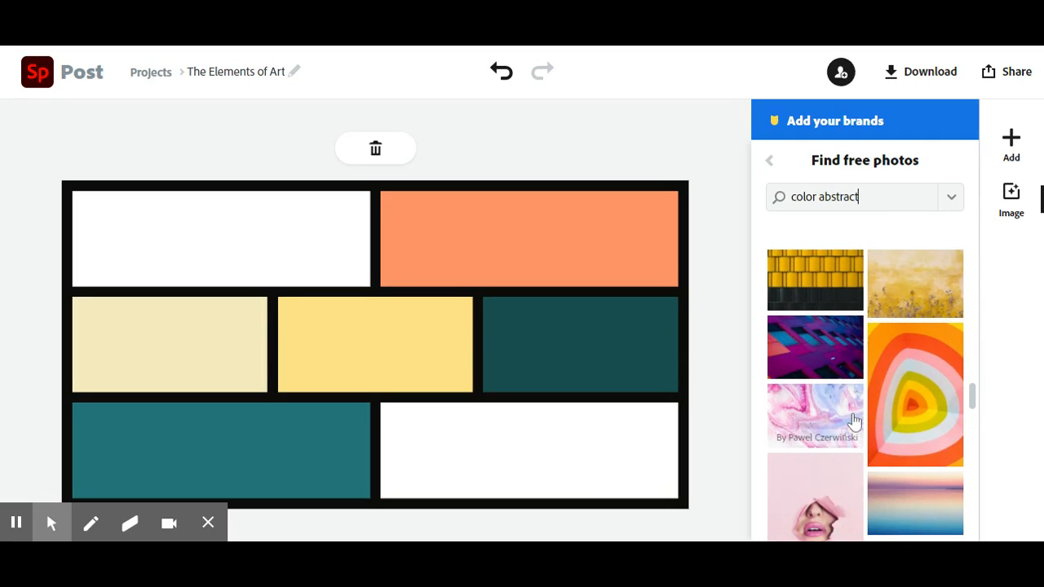
pyautogui.scroll(5, 855, 255)
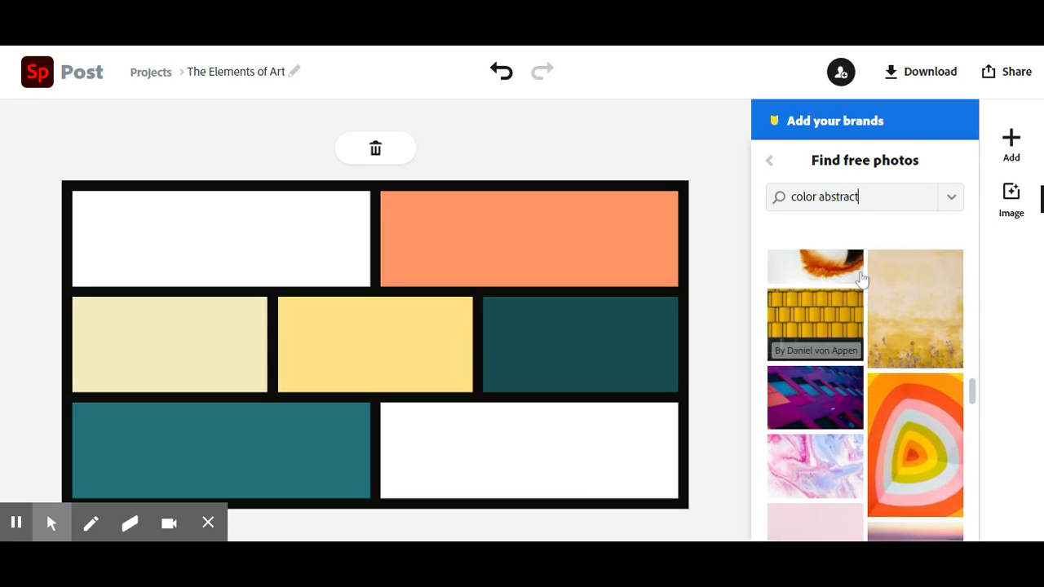
pyautogui.scroll(5, 862, 278)
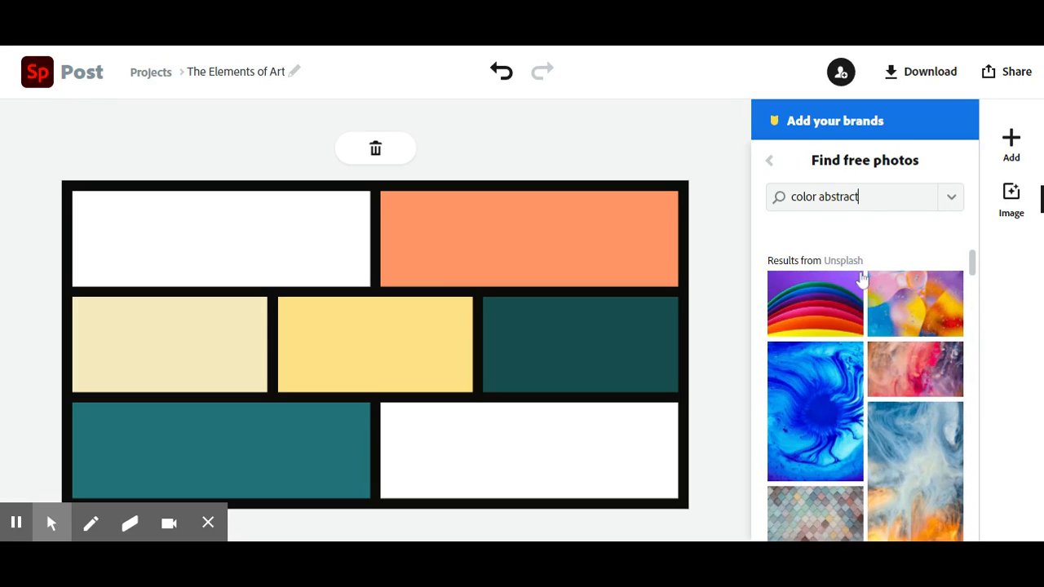
pyautogui.scroll(-5, 832, 377)
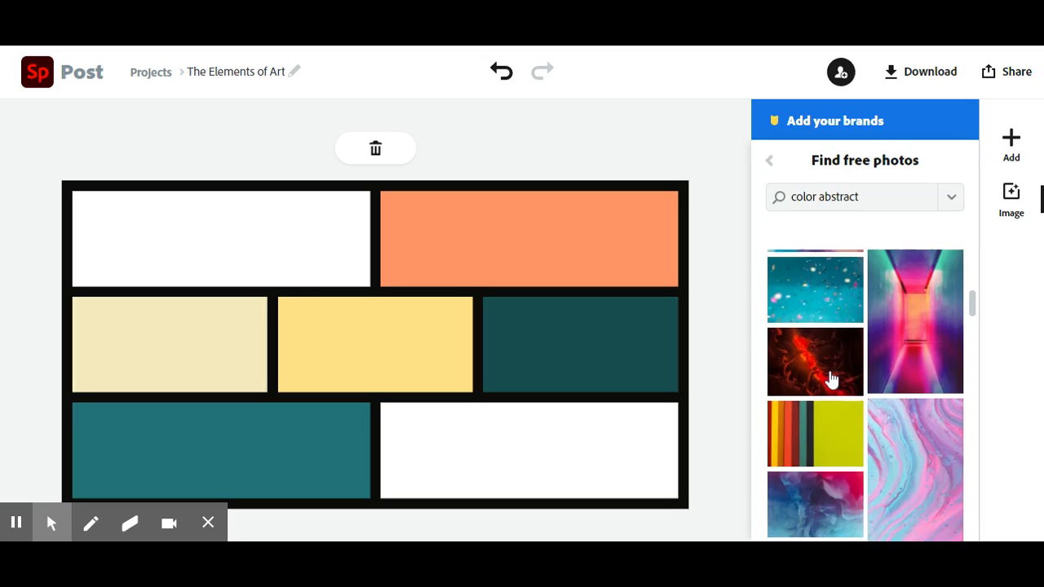
# Step: Search the free photos for "color" and choose the multicolored flower photo on a white background
pyautogui.press('BackSpace')
pyautogui.press('BackSpace')
pyautogui.press('BackSpace')
pyautogui.press('BackSpace')
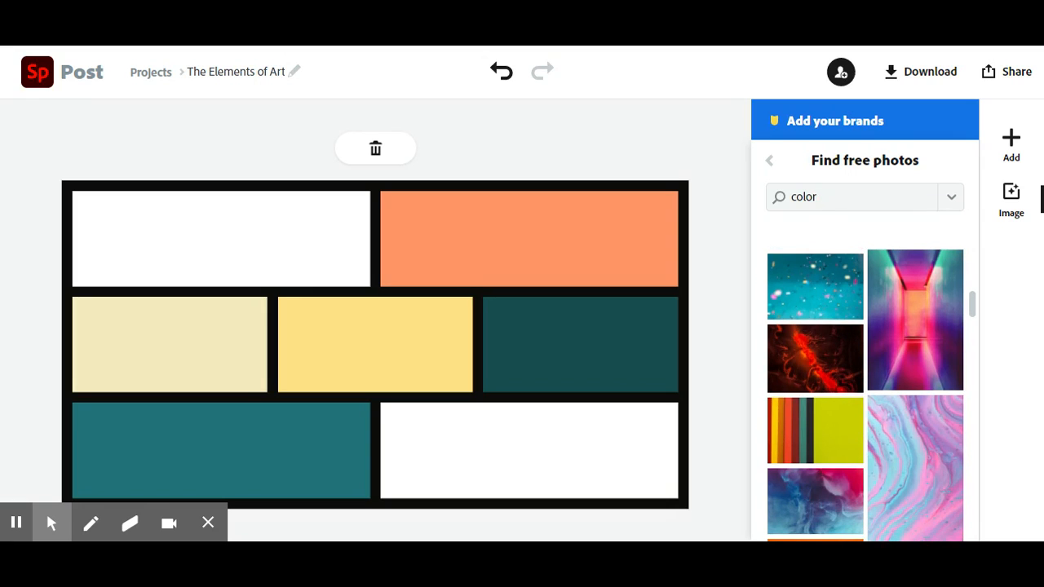
pyautogui.press('Return')
pyautogui.scroll(-3, 863, 412)
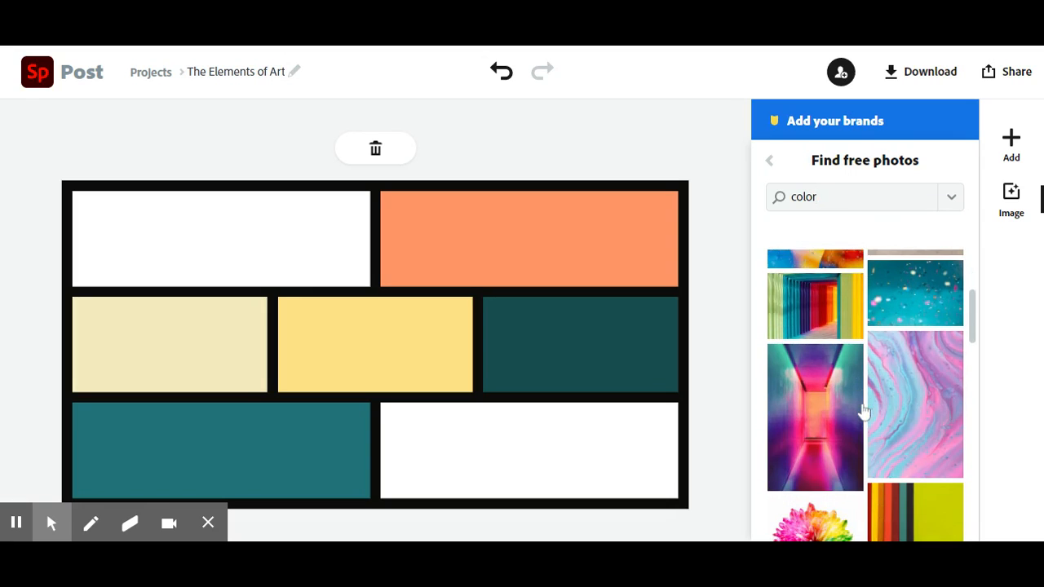
pyautogui.scroll(-2, 863, 412)
pyautogui.click(832, 366)
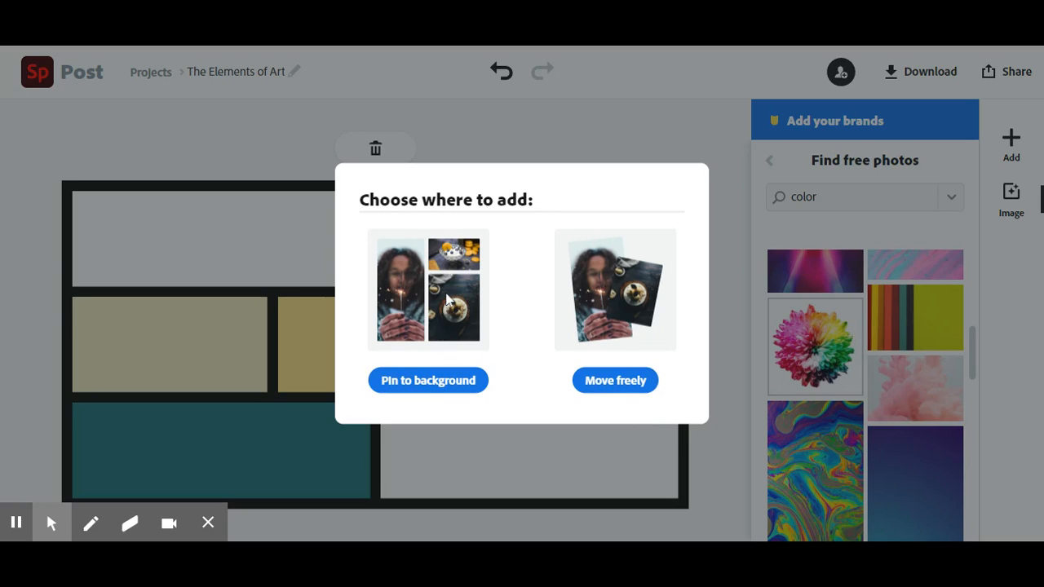
# Step: Add the flower photo as a freely movable image, place it over the middle row's last cell, and pin it to the background
pyautogui.click(615, 381)
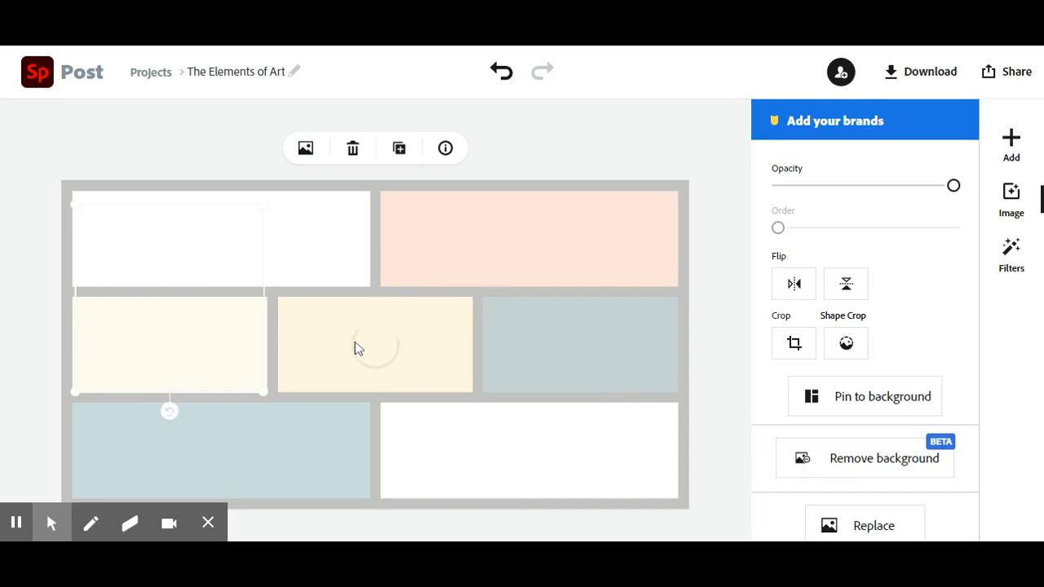
pyautogui.moveTo(356, 348); pyautogui.dragTo(596, 382)
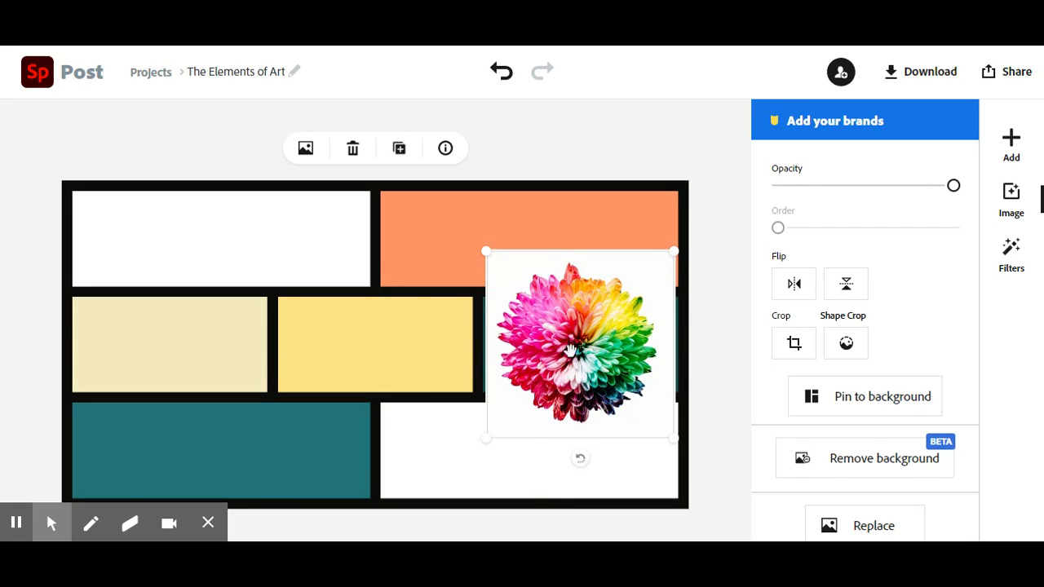
pyautogui.click(871, 407)
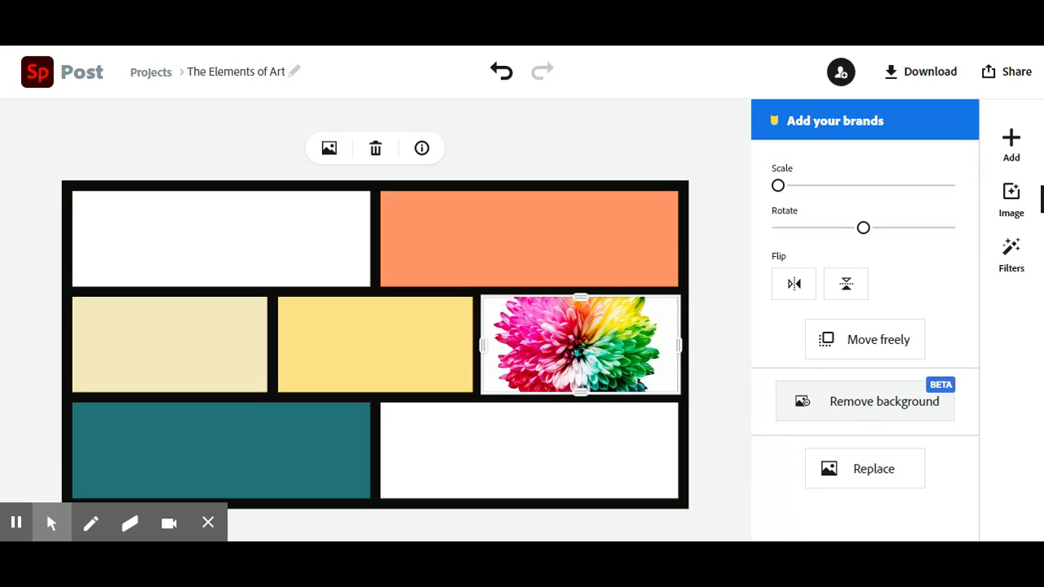
# Step: Try a vertical flip on the flower photo, reverse it, and rotate the photo clockwise within its cell
pyautogui.click(852, 289)
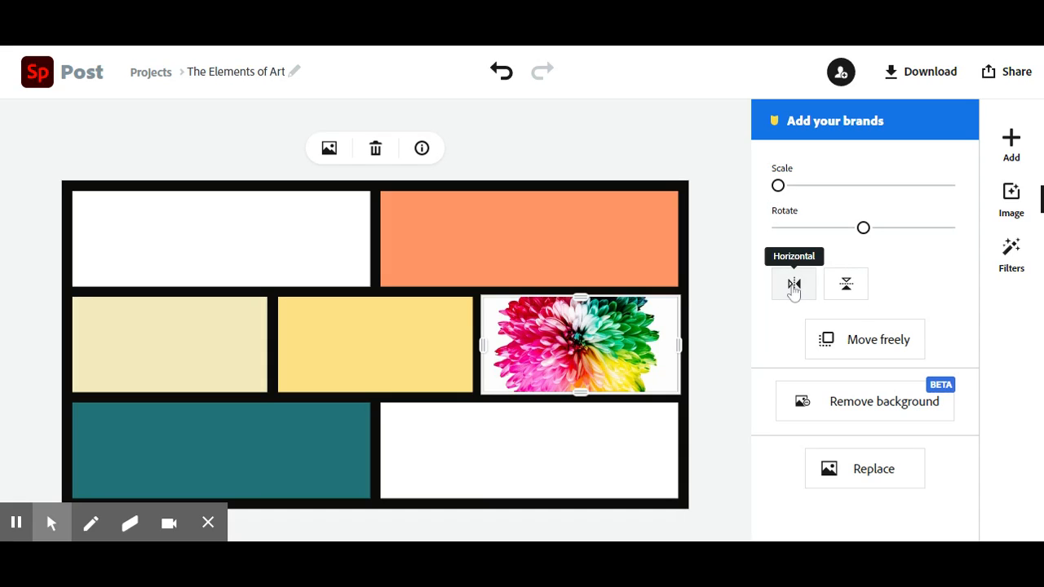
pyautogui.click(837, 289)
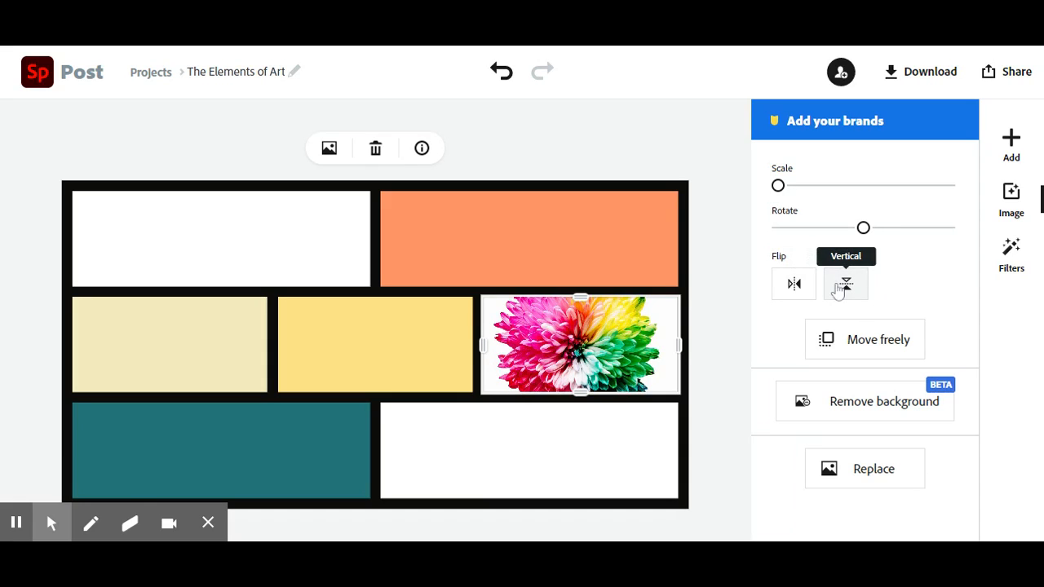
pyautogui.moveTo(864, 229); pyautogui.dragTo(918, 238)
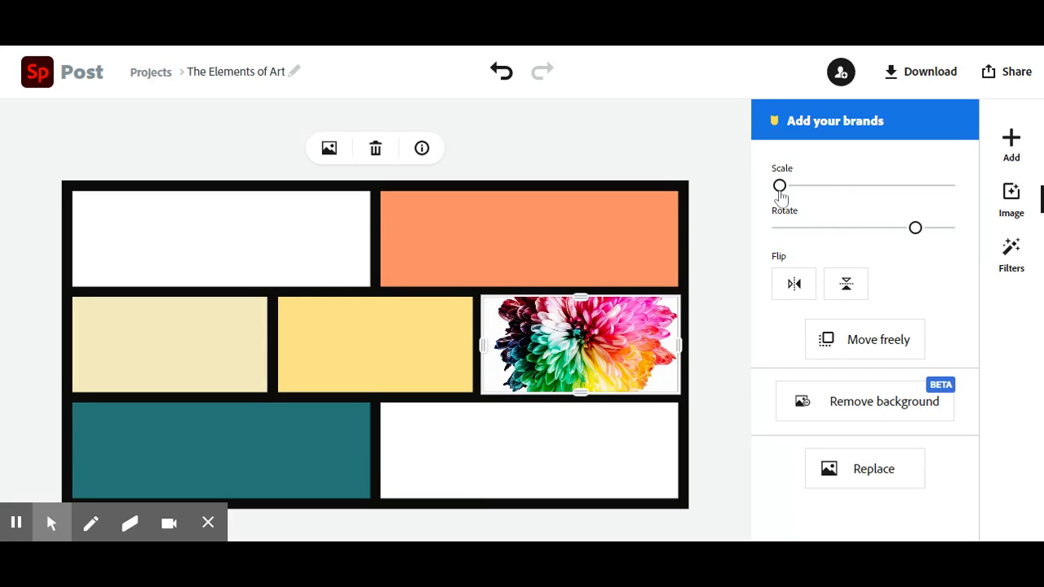
pyautogui.moveTo(779, 187); pyautogui.dragTo(769, 210)
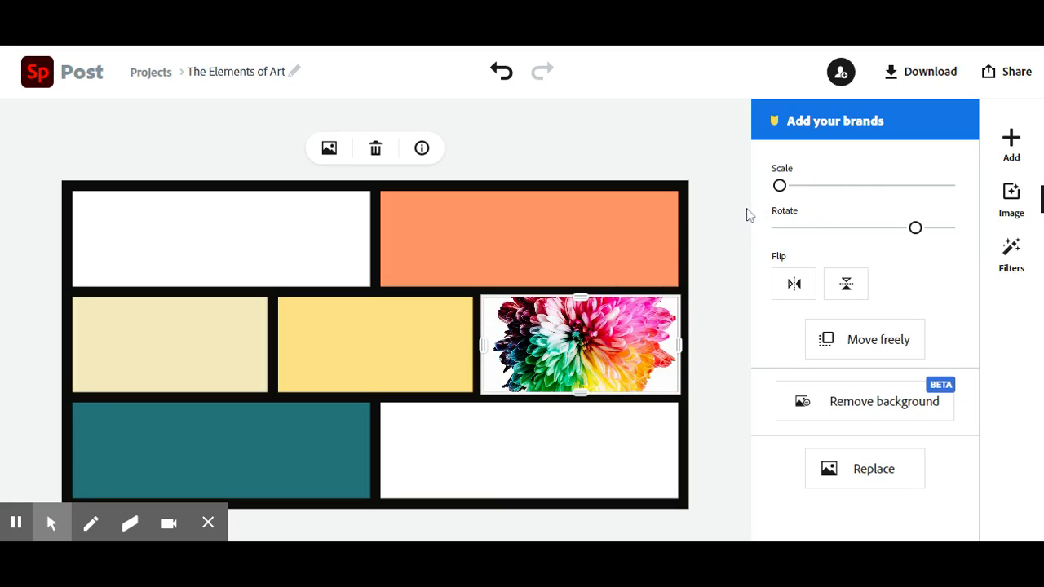
# Step: Remove the white background from the flower photo and deselect it
pyautogui.click(879, 408)
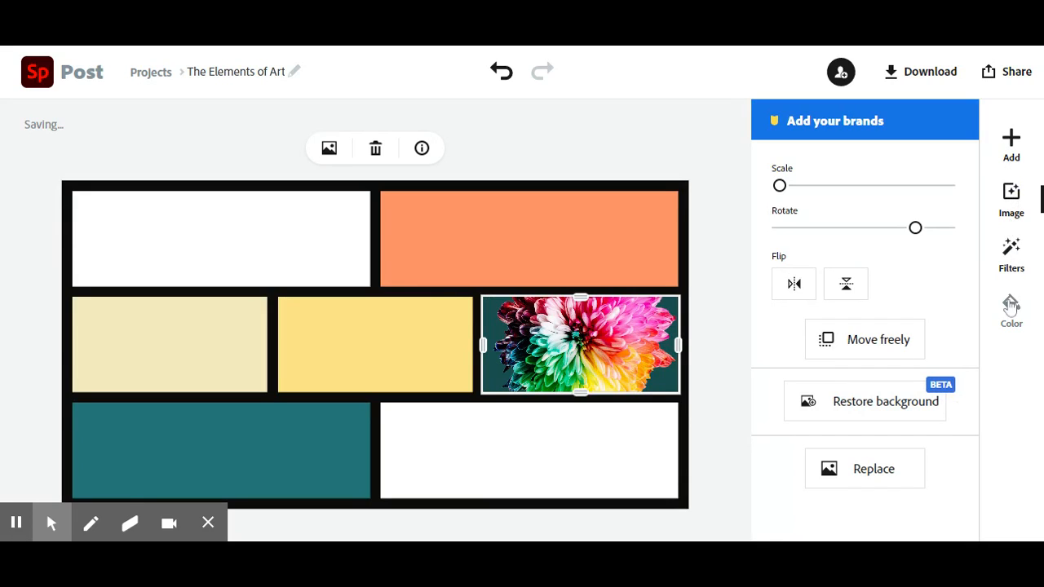
pyautogui.click(718, 366)
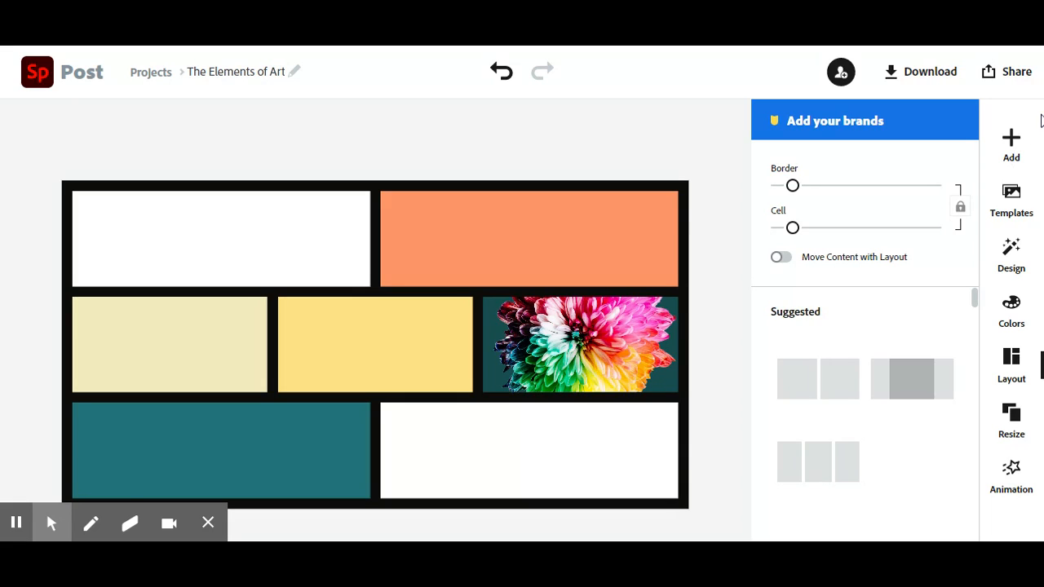
# Step: Add a new text element from scratch reading "color"
pyautogui.click(1012, 149)
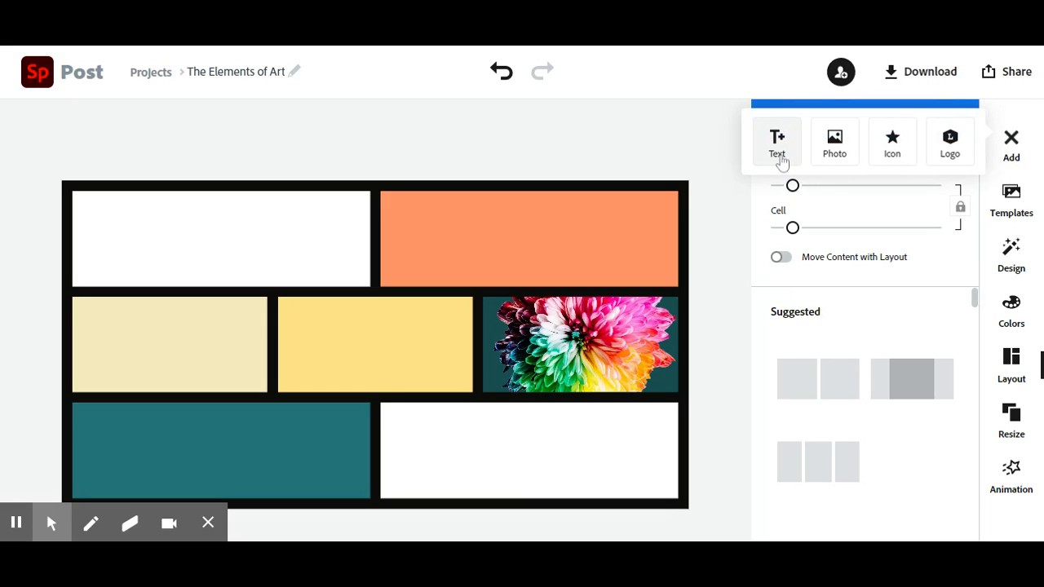
pyautogui.click(778, 147)
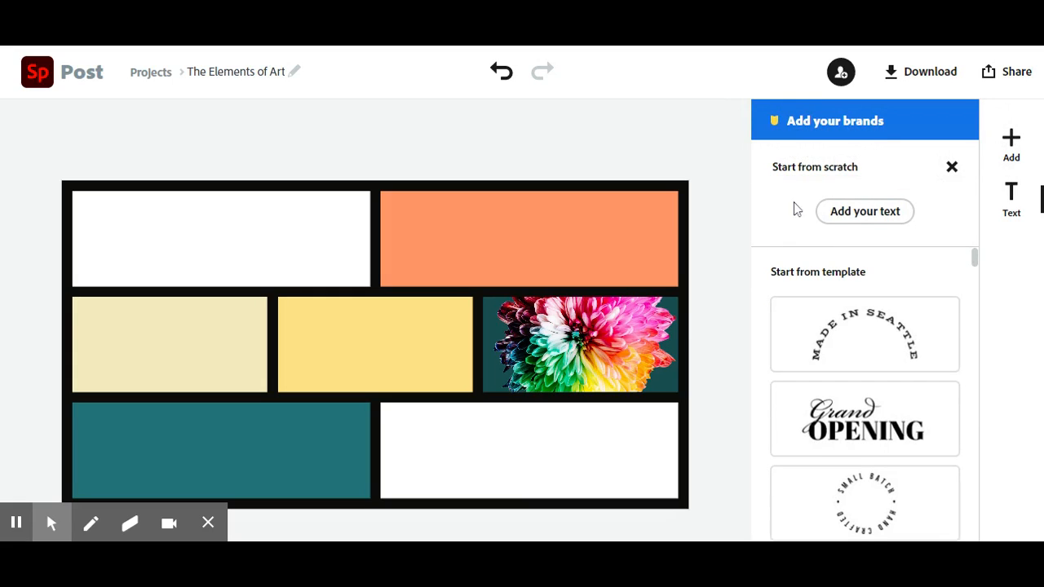
pyautogui.click(866, 214)
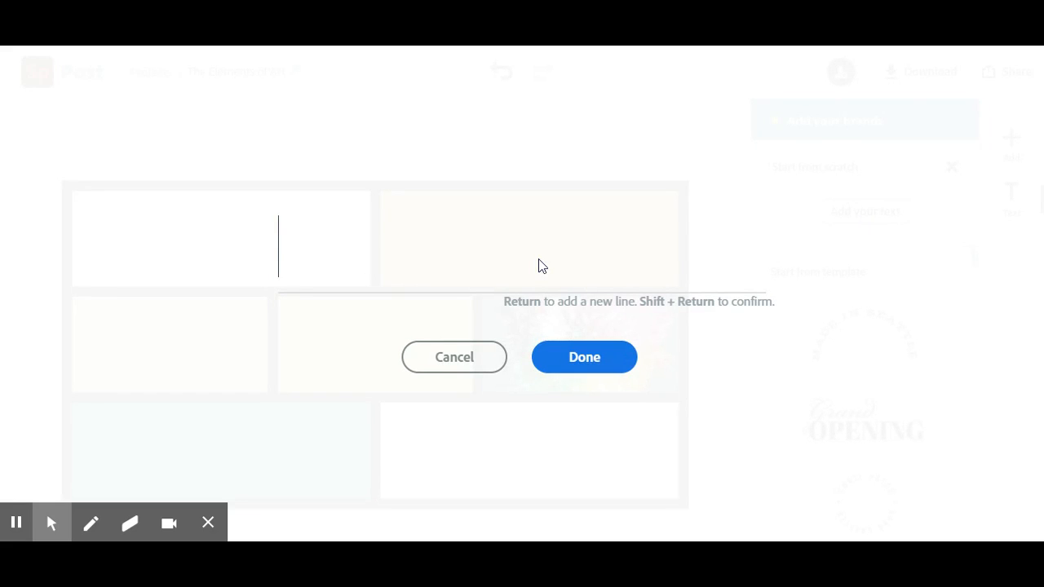
pyautogui.write('color')
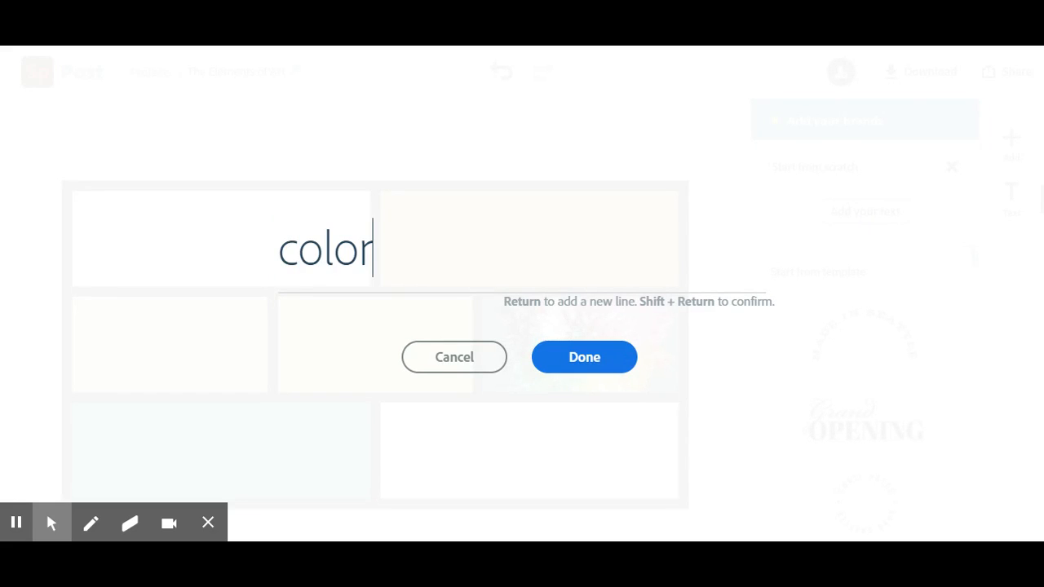
pyautogui.click(595, 366)
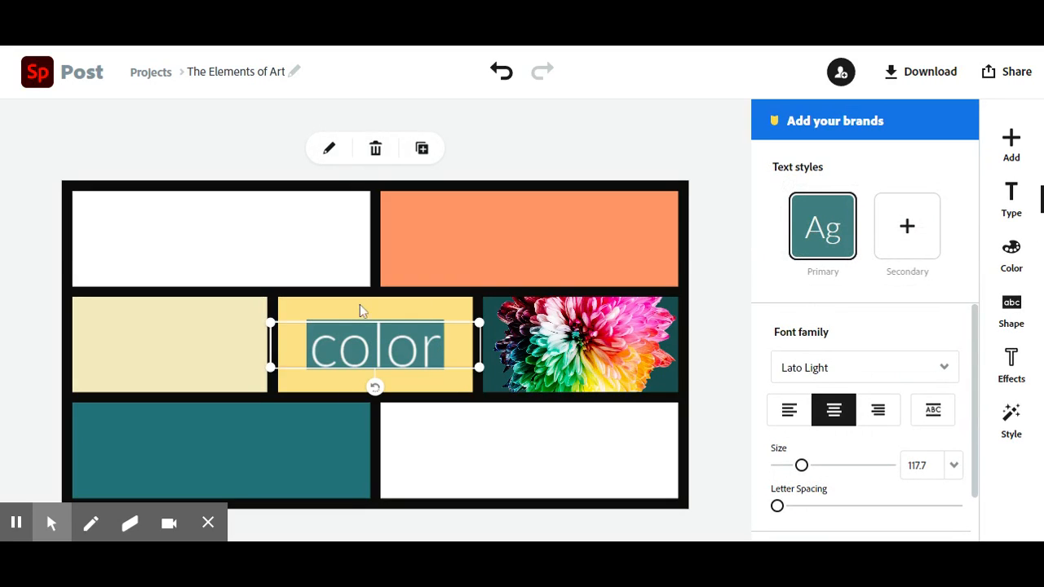
# Step: Try the outlined box as the "color" text's backing shape, and set the text to have no backing shape
pyautogui.click(1016, 302)
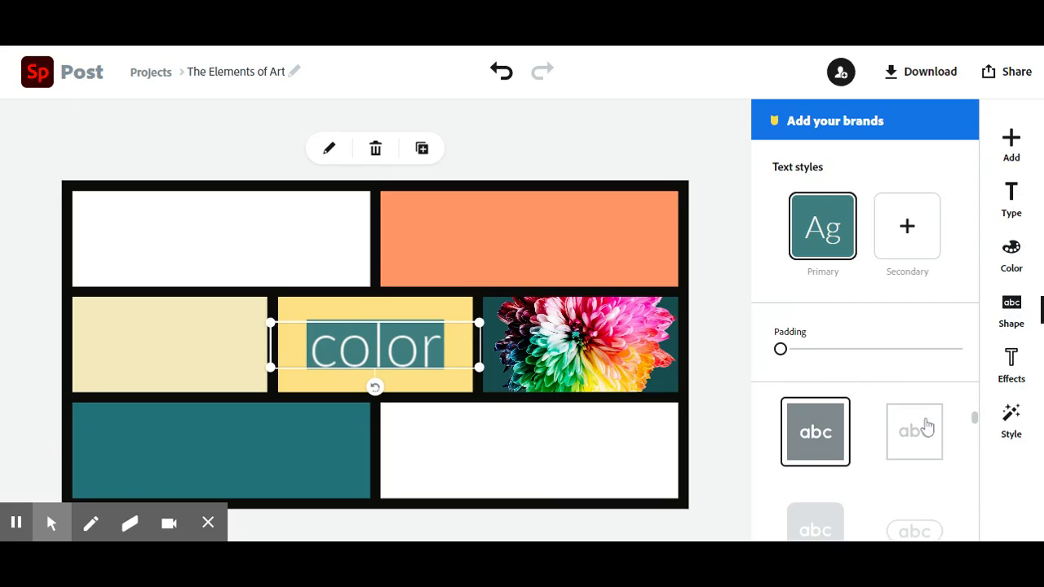
pyautogui.click(915, 431)
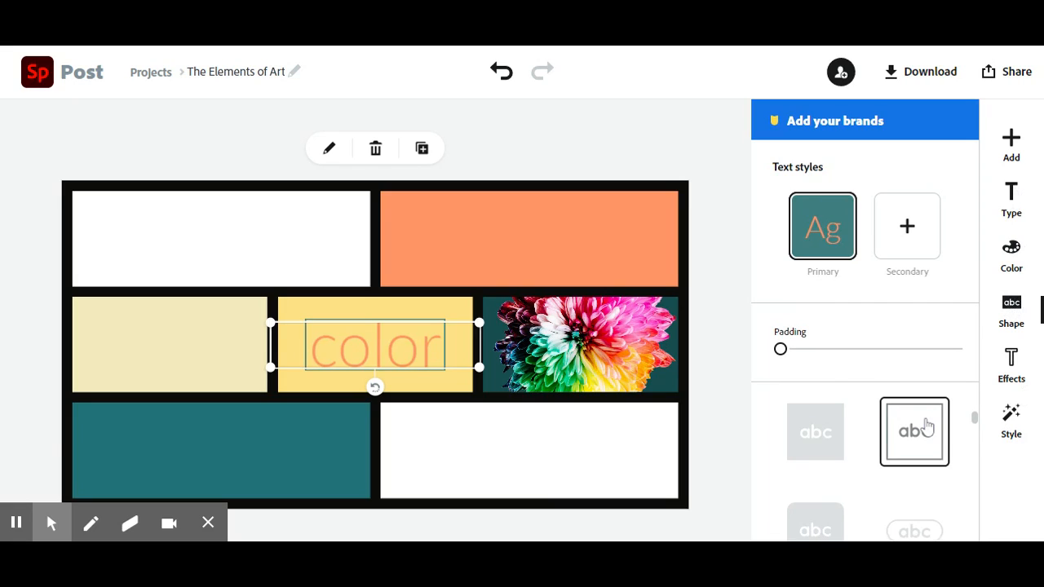
pyautogui.scroll(3, 927, 426)
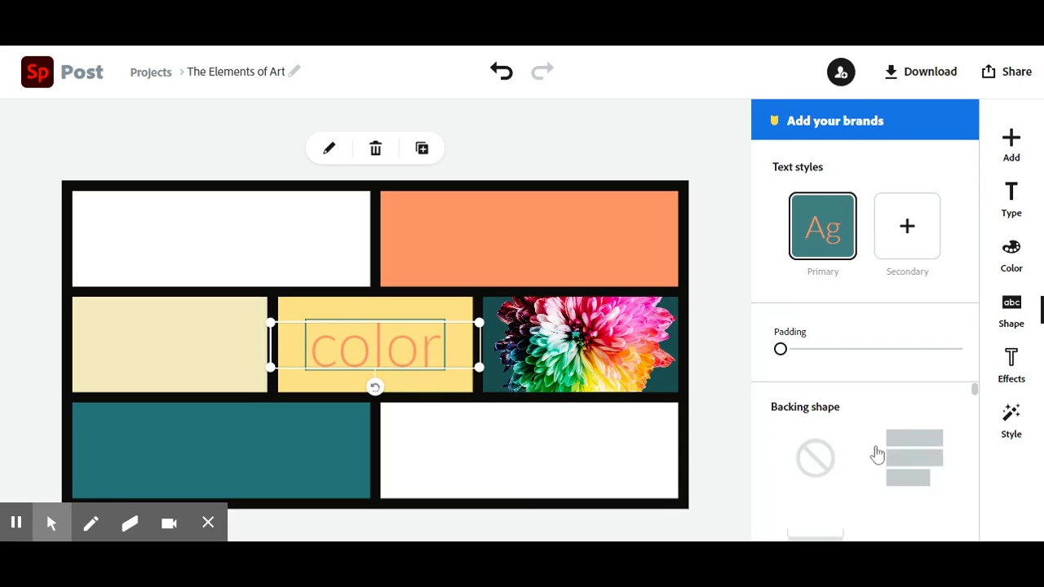
pyautogui.click(816, 458)
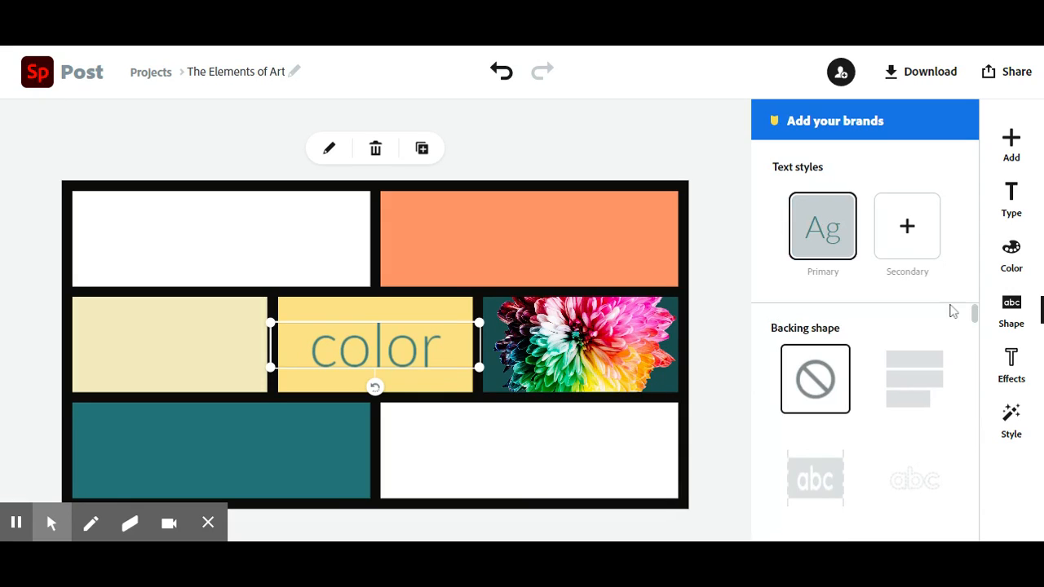
# Step: Try teal #319298 as the "color" text's colour, and set the text to black (#000000)
pyautogui.click(1009, 274)
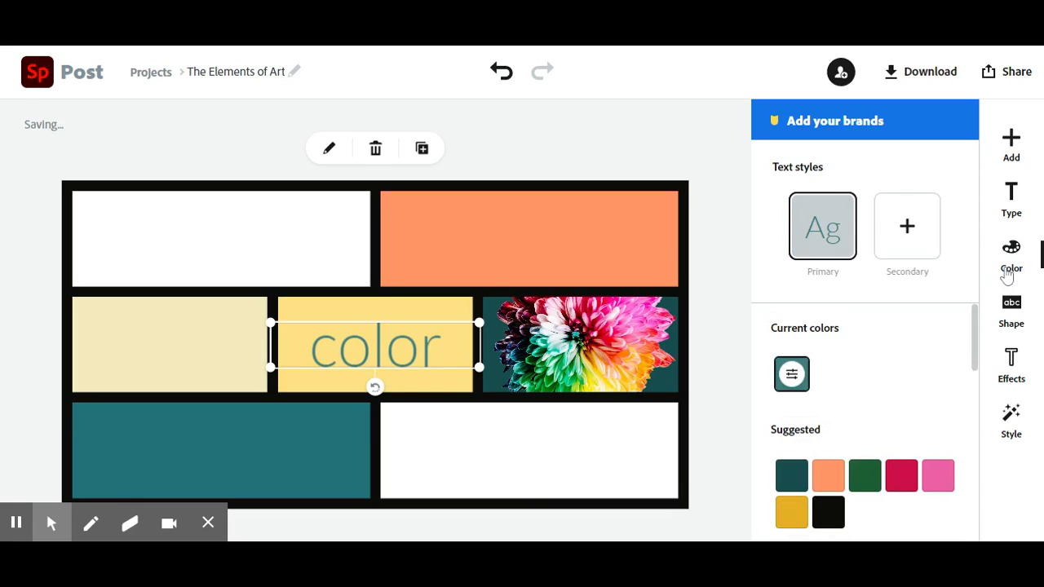
pyautogui.click(793, 377)
pyautogui.scroll(-5, 853, 428)
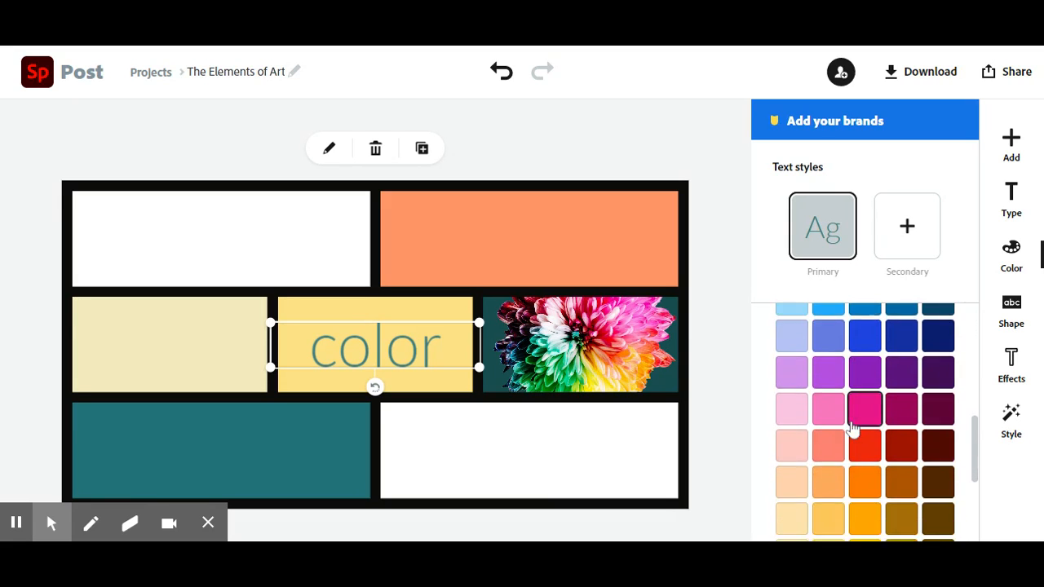
pyautogui.scroll(10, 852, 429)
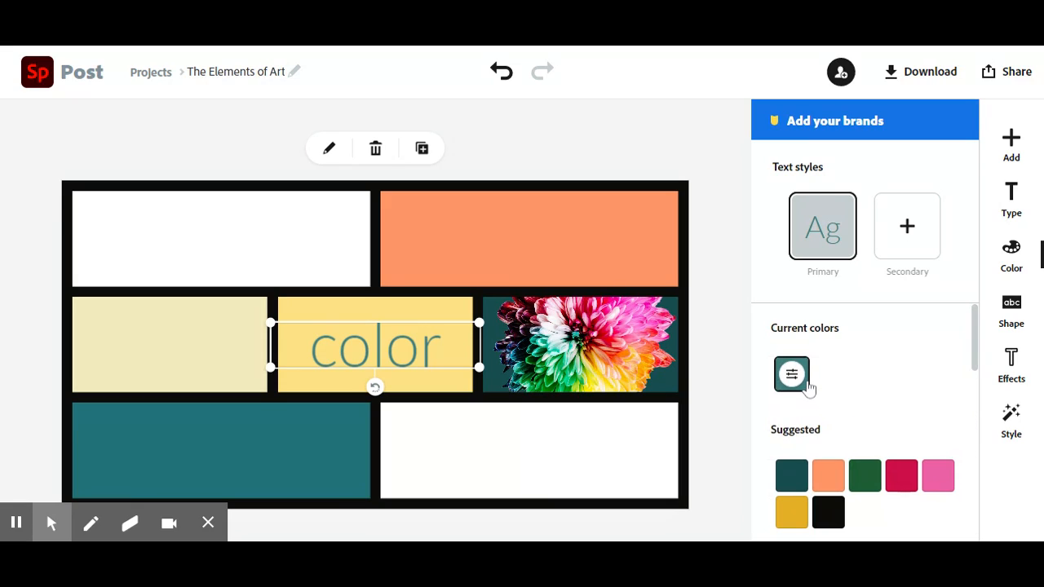
pyautogui.click(794, 380)
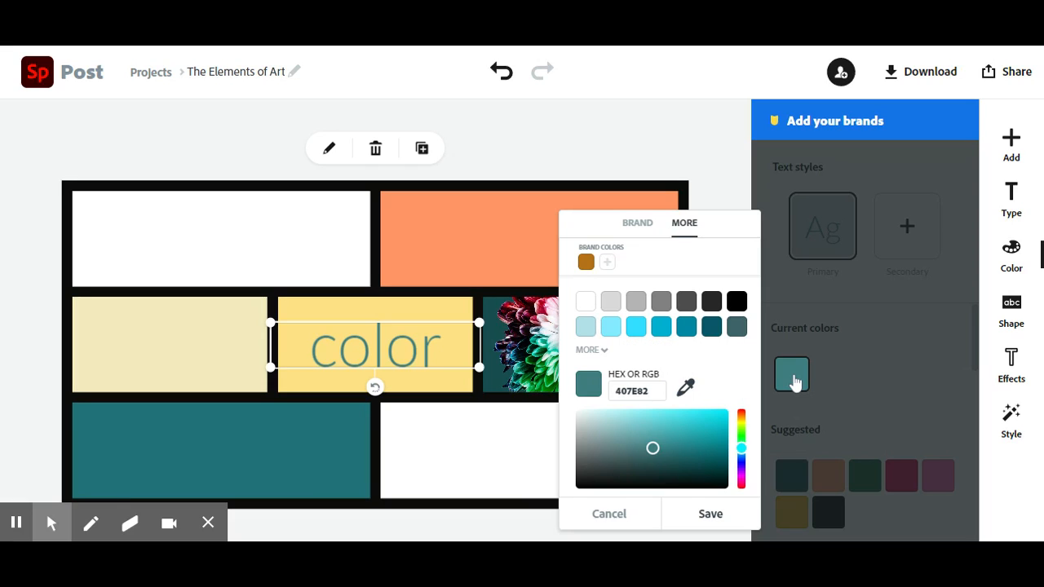
pyautogui.moveTo(687, 444)
pyautogui.mouseDown()
pyautogui.moveTo(669, 415)
pyautogui.moveTo(655, 440)
pyautogui.moveTo(724, 447)
pyautogui.moveTo(714, 449)
pyautogui.mouseUp()
pyautogui.click(680, 441)
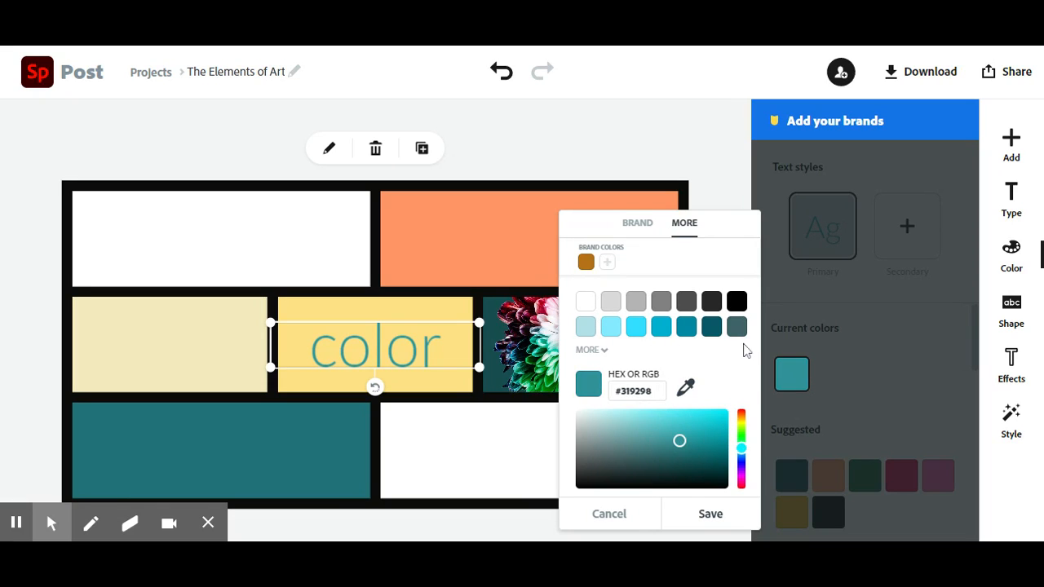
pyautogui.click(736, 304)
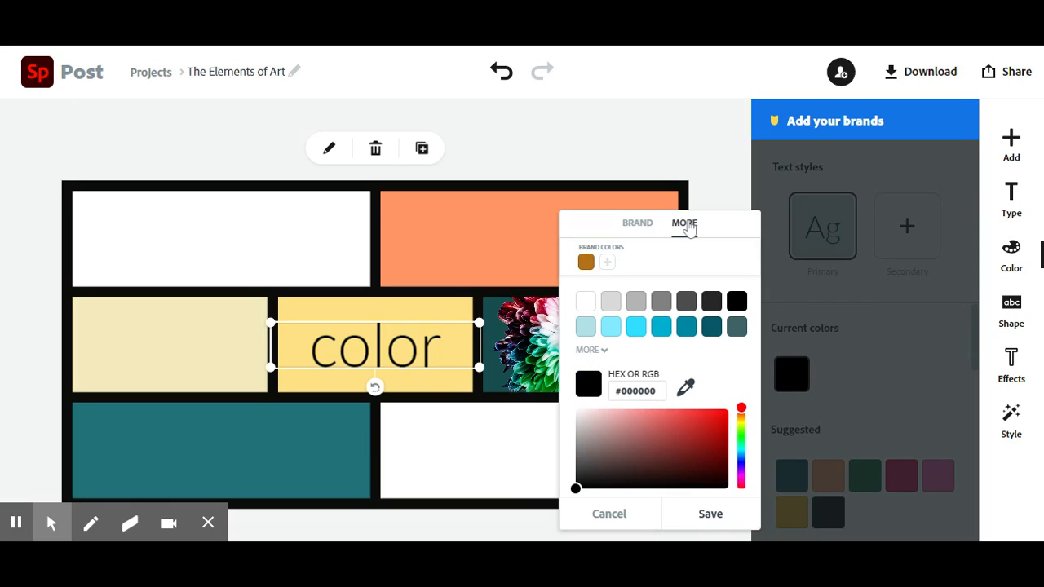
pyautogui.click(871, 320)
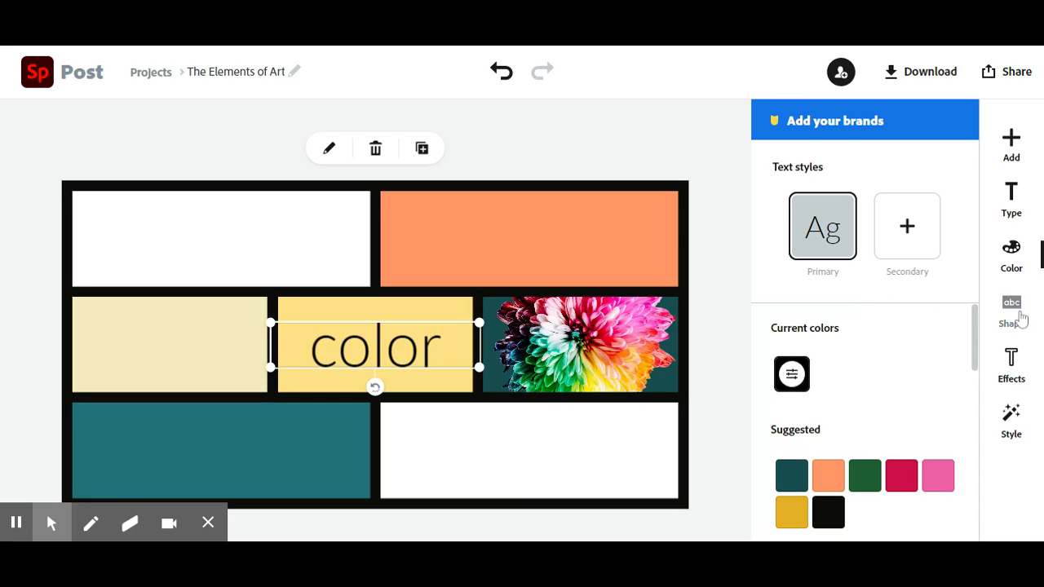
# Step: Change the "color" text's font to Bebas Neue Regular and move the text onto the lower part of the flower photo
pyautogui.click(1024, 199)
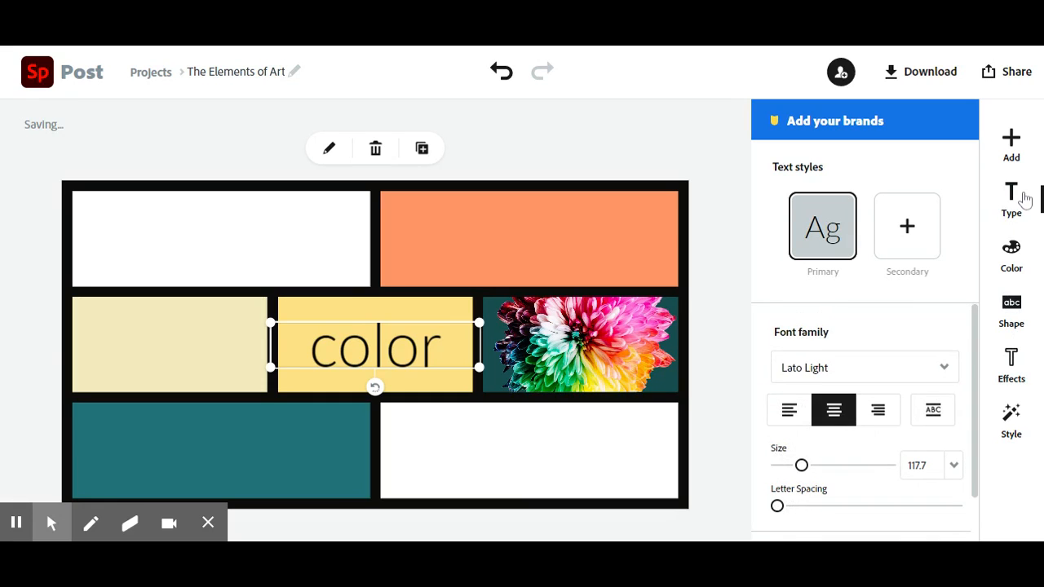
pyautogui.click(937, 368)
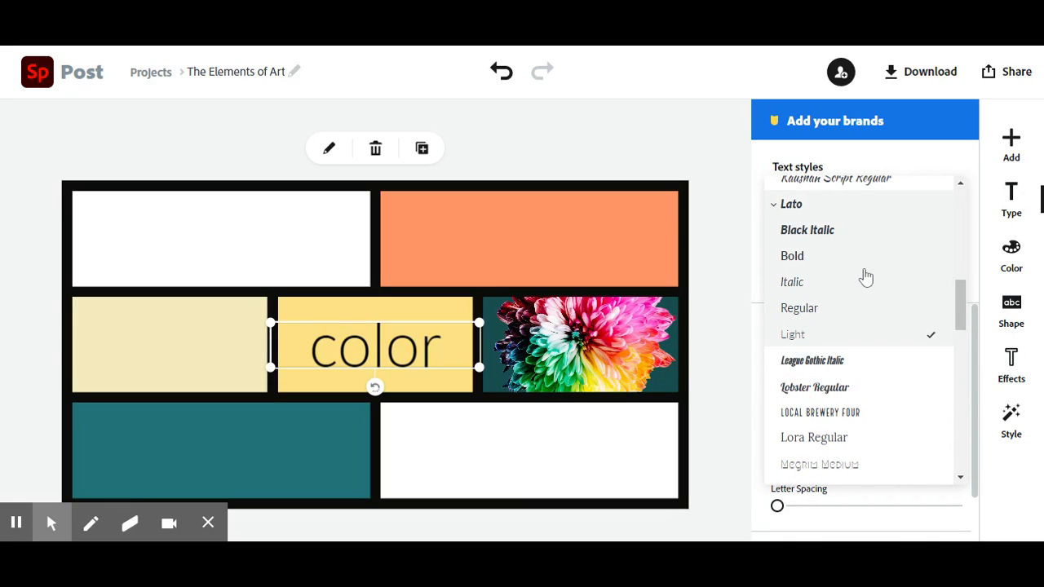
pyautogui.scroll(10, 867, 278)
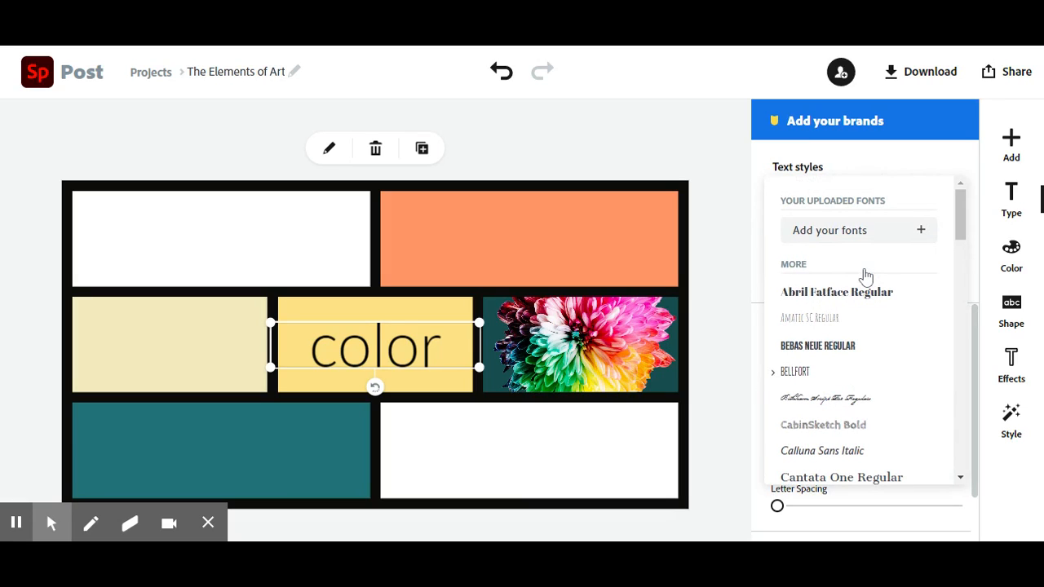
pyautogui.click(861, 348)
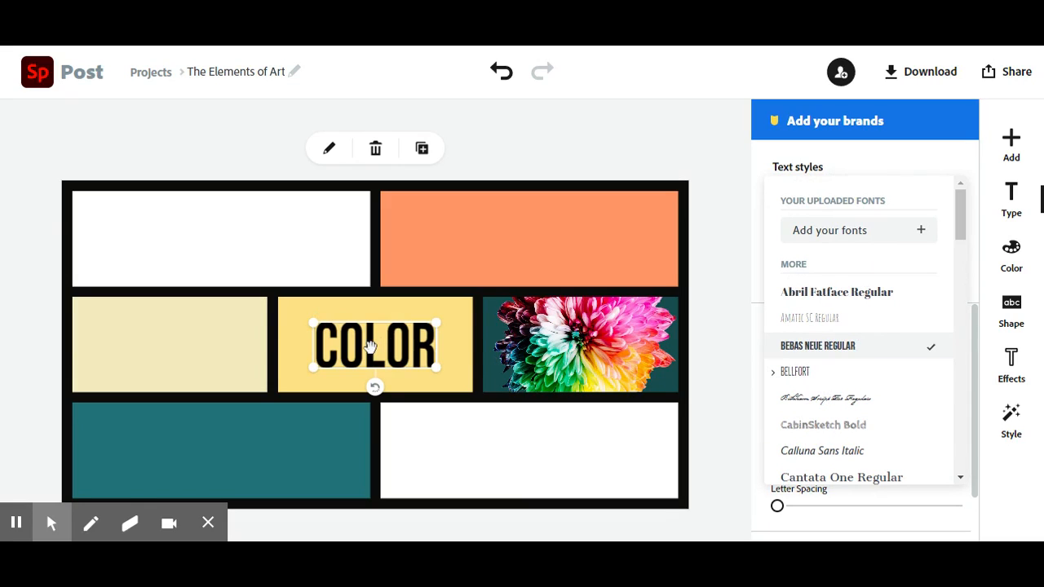
pyautogui.moveTo(384, 348); pyautogui.dragTo(582, 376)
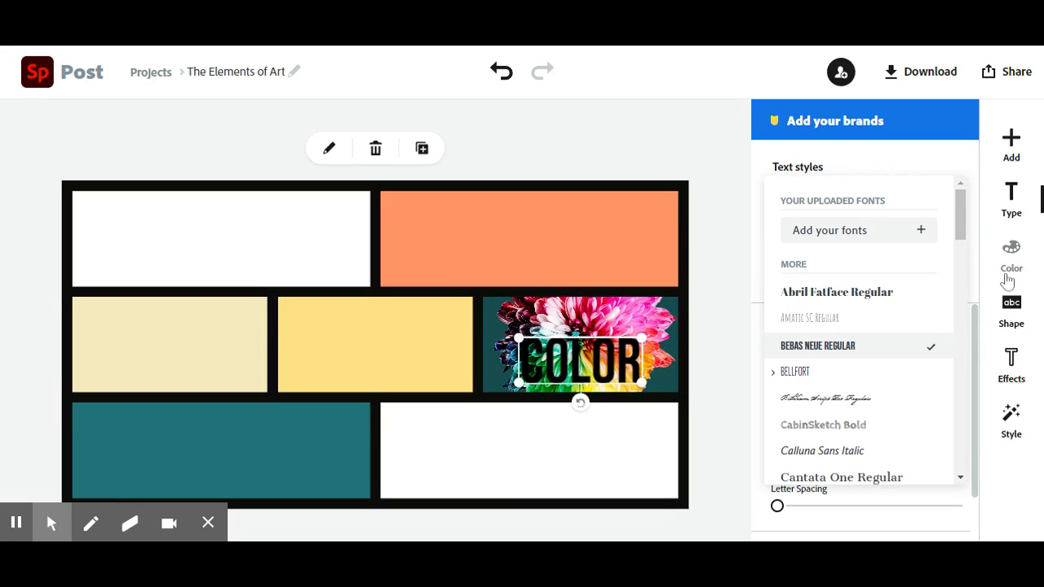
# Step: Return to the home page and open the recent "The Elements of Art" project whose seven cells are all filled and labelled
pyautogui.click(37, 81)
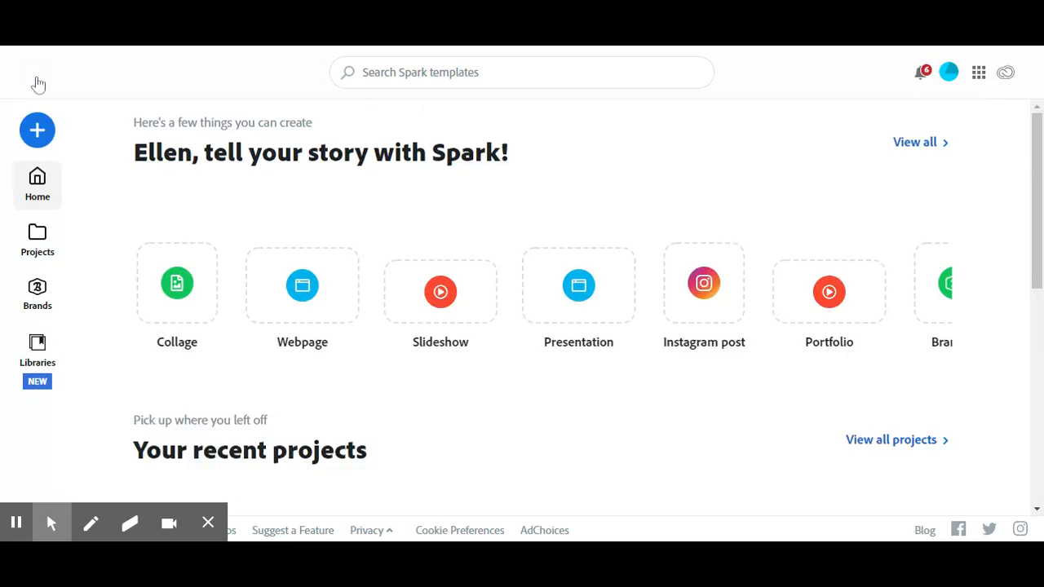
pyautogui.scroll(-2, 517, 299)
pyautogui.scroll(-1, 517, 298)
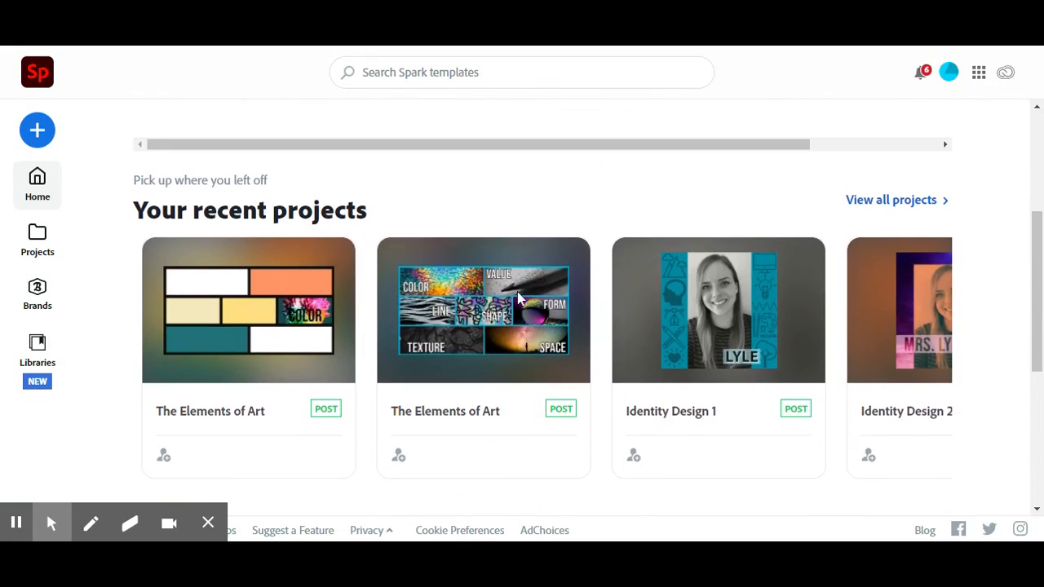
pyautogui.click(481, 303)
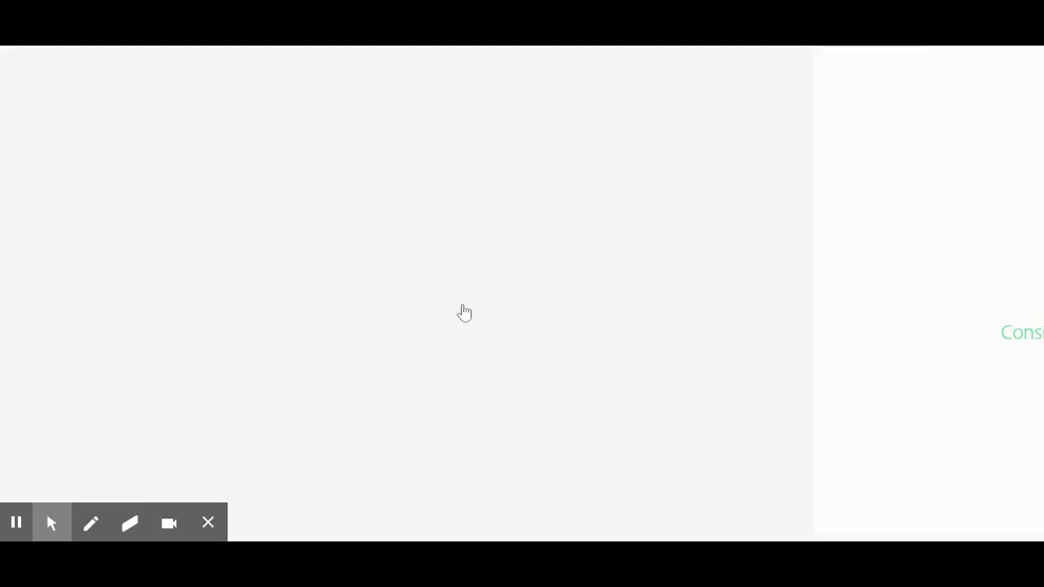